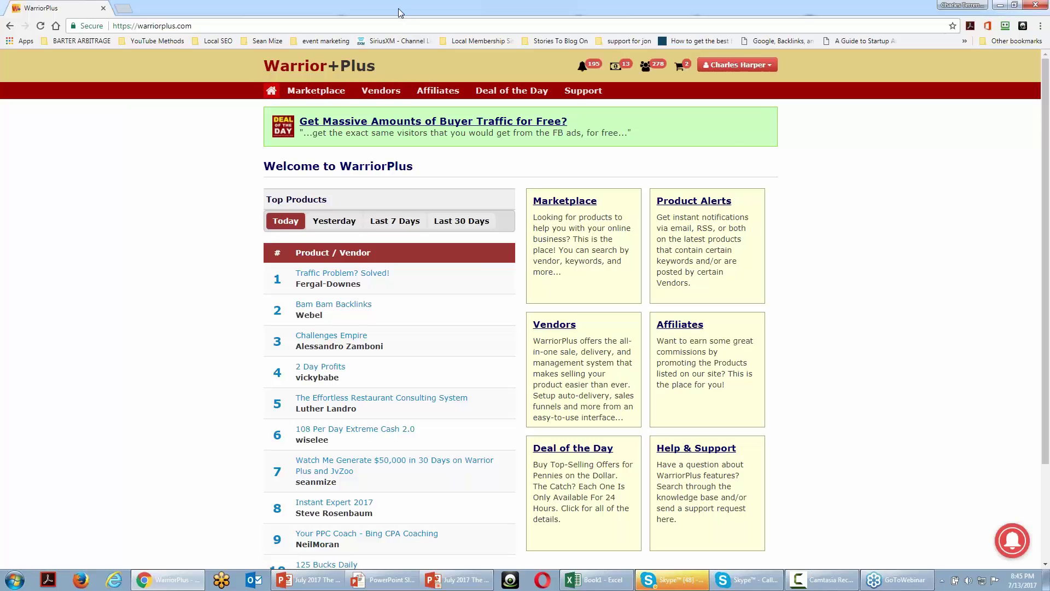
# - Return to the Advanced Minimalist Videos product editor and review its categories, keyword, image and support details
pyautogui.hotkey('alt', 'Tab')
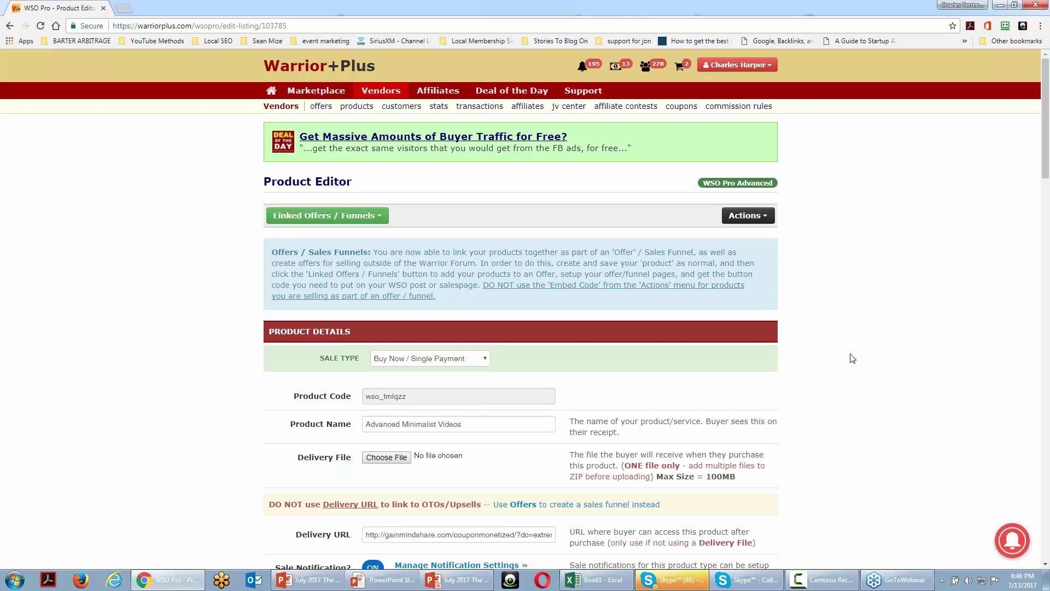
pyautogui.scroll(-7, 851, 358)
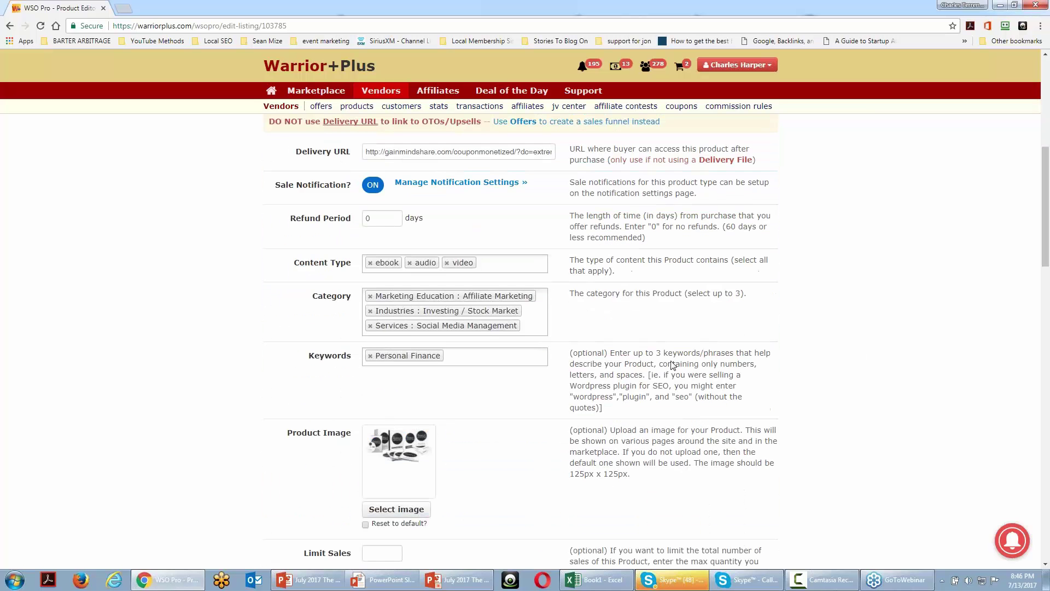
pyautogui.scroll(-1, 457, 363)
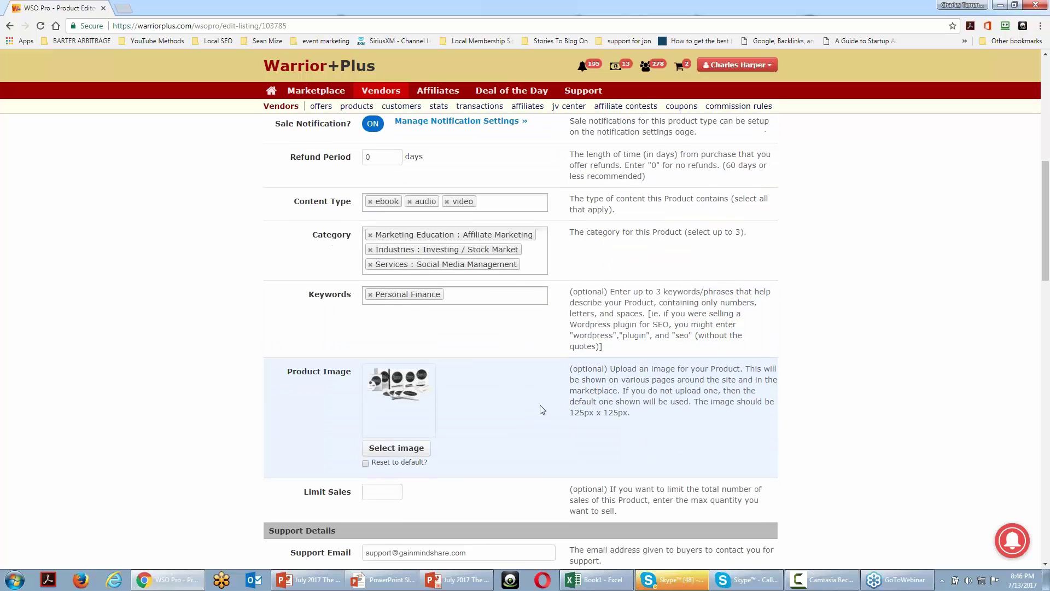
pyautogui.scroll(-1, 515, 419)
pyautogui.scroll(-1, 515, 419)
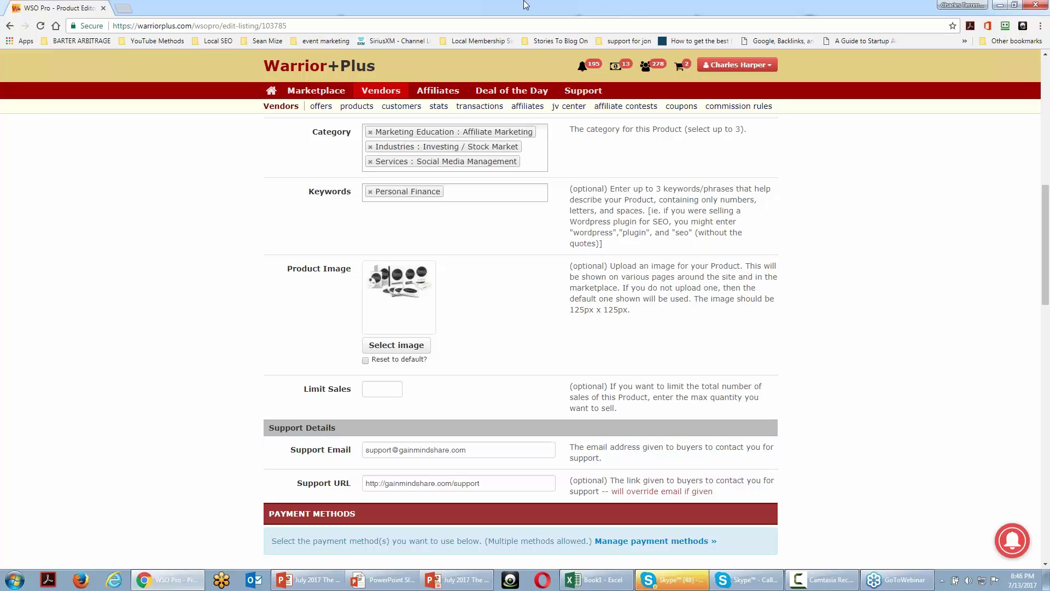
# - Open Zendesk ticket #354 'Need Your Script' in a new tab, detach it into its own window, and maximize it
pyautogui.click(124, 8)
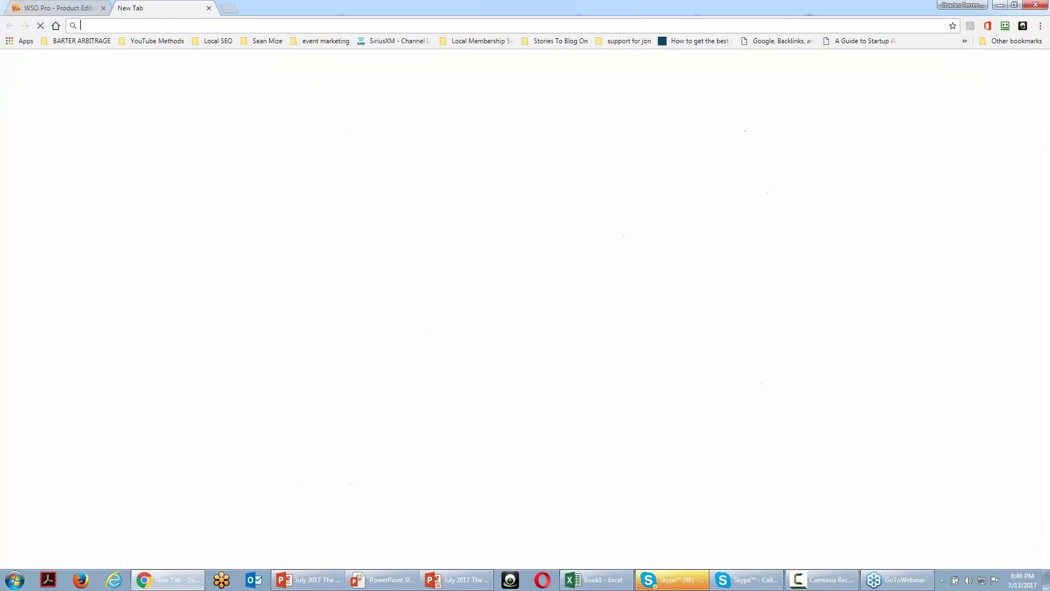
pyautogui.moveTo(171, 9); pyautogui.dragTo(3, 68)
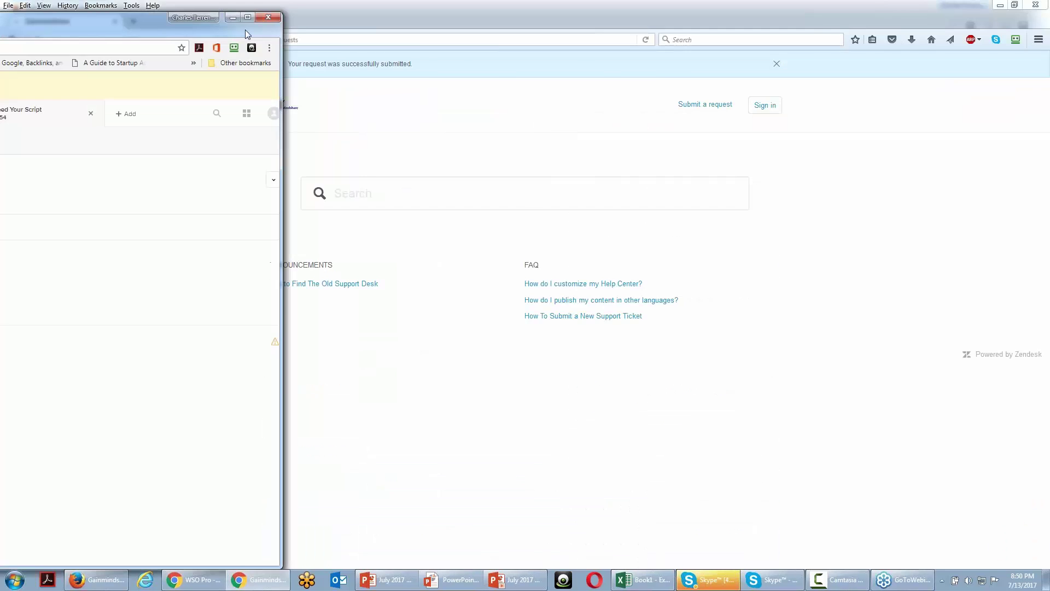
pyautogui.moveTo(550, 25); pyautogui.dragTo(340, 28)
pyautogui.doubleClick(339, 28)
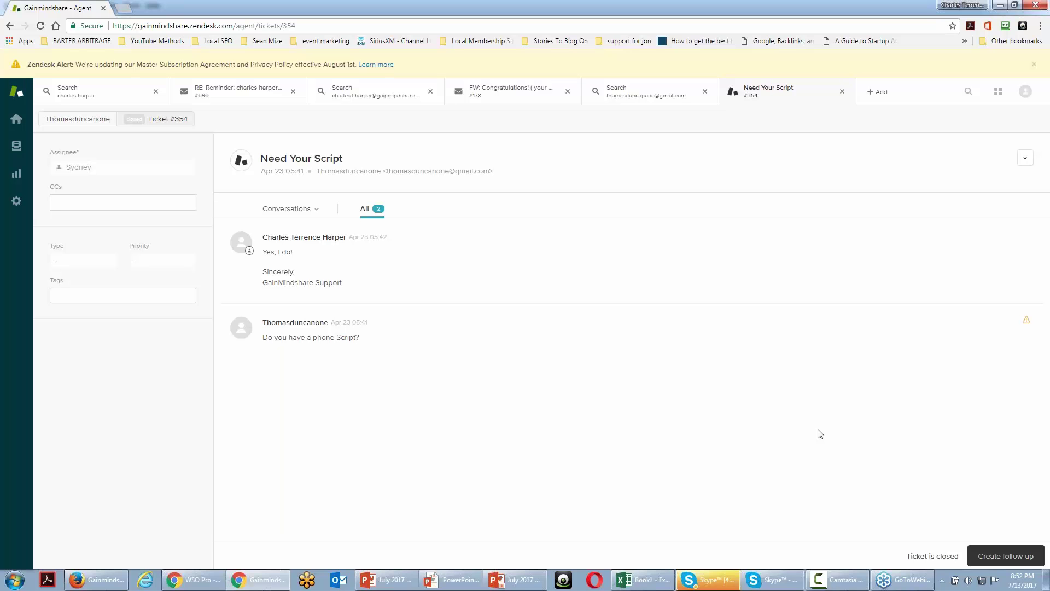
# - Search Zendesk for the requester's e-mail address to find their tickets #878 and #354
pyautogui.click(967, 94)
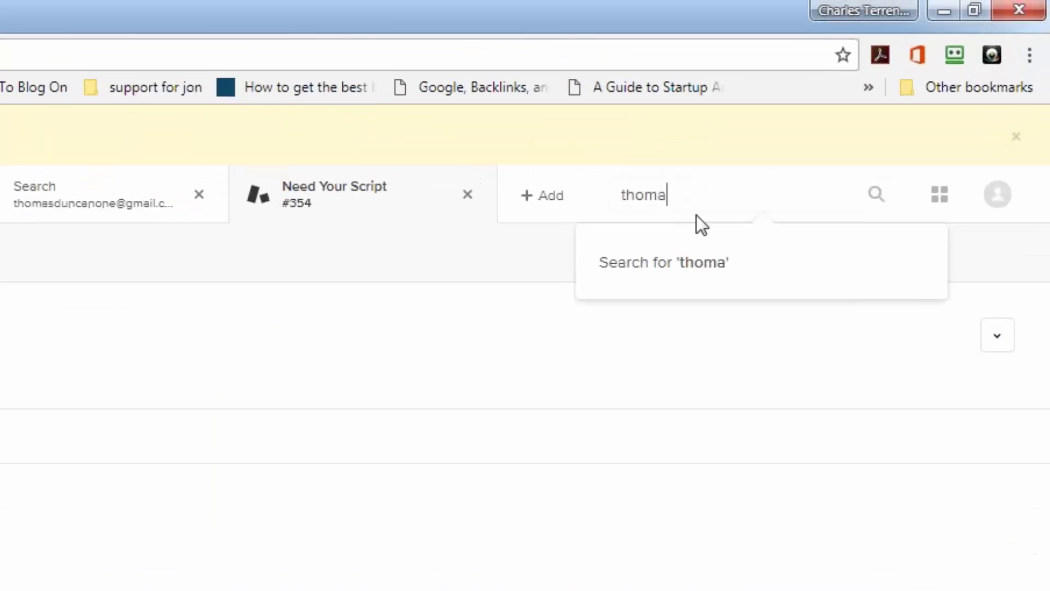
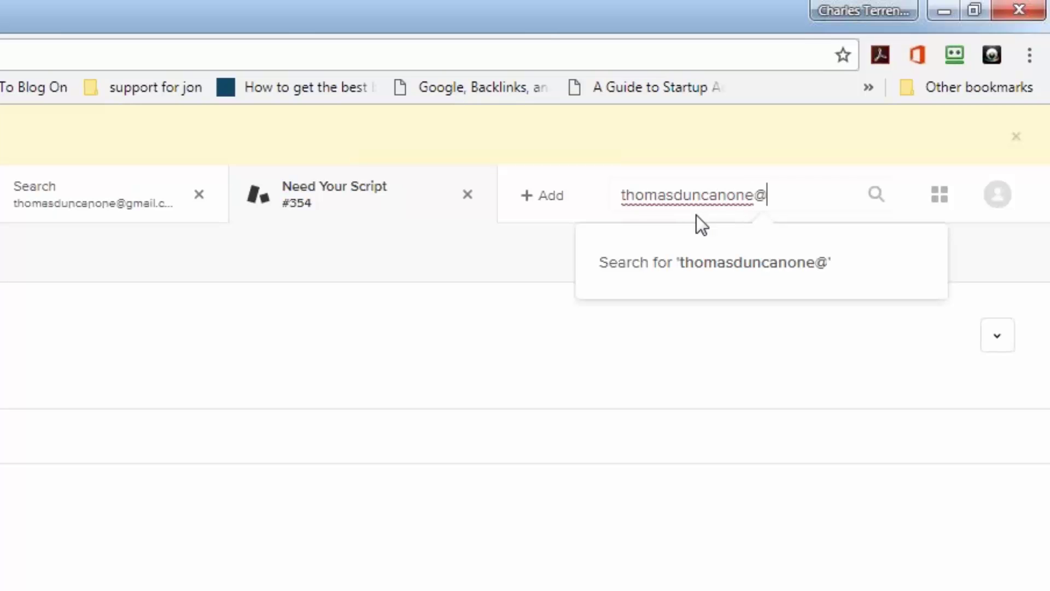
pyautogui.press('Return')
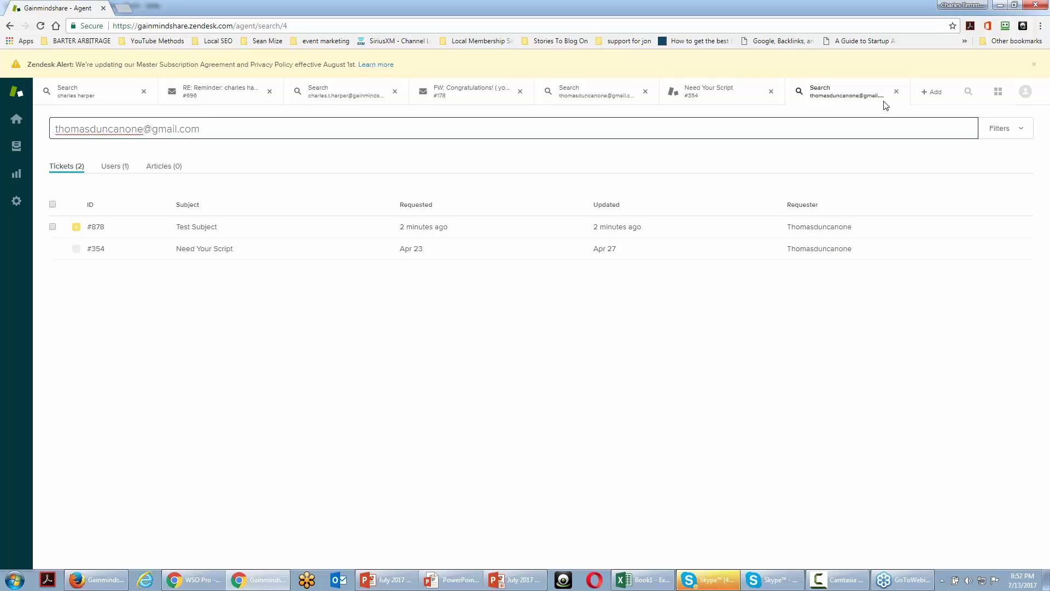
# - On ticket #878 Test Subject, draft the public reply 'Thanks for your submission.' and leave it unassigned
pyautogui.moveTo(201, 230)
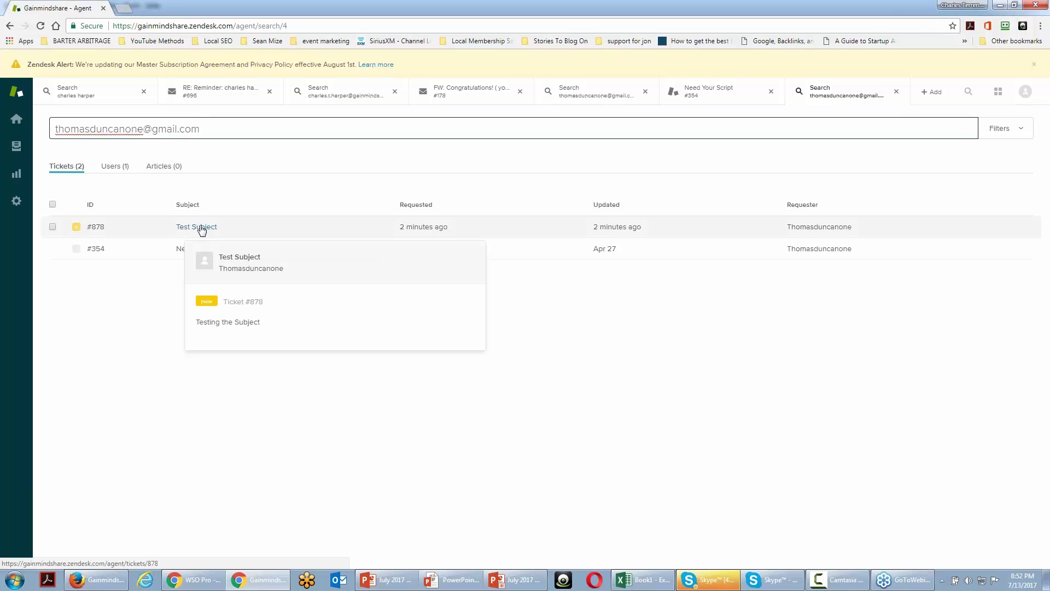
pyautogui.click(201, 230)
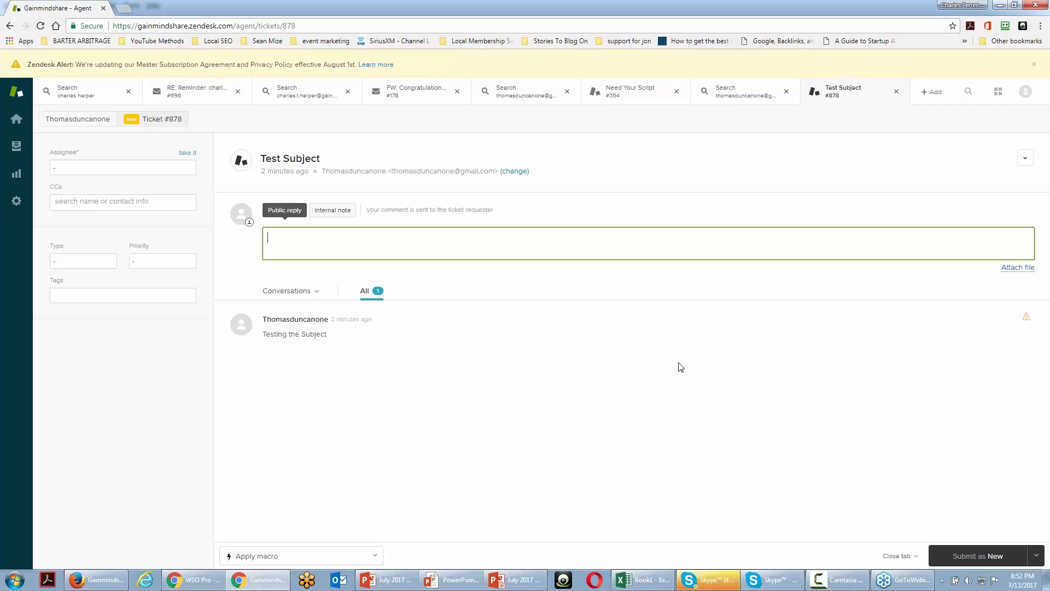
pyautogui.write('Thanks for you')
pyautogui.press('BackSpace')
pyautogui.press('BackSpace')
pyautogui.press('BackSpace')
pyautogui.press('BackSpace')
pyautogui.write('your submission.')
pyautogui.click(190, 170)
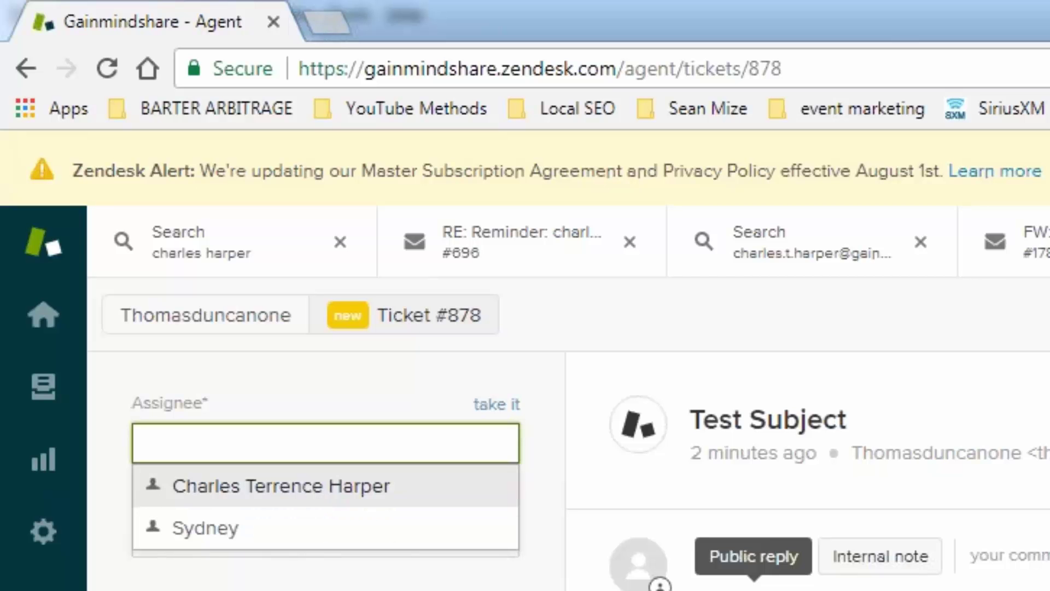
pyautogui.press('Escape')
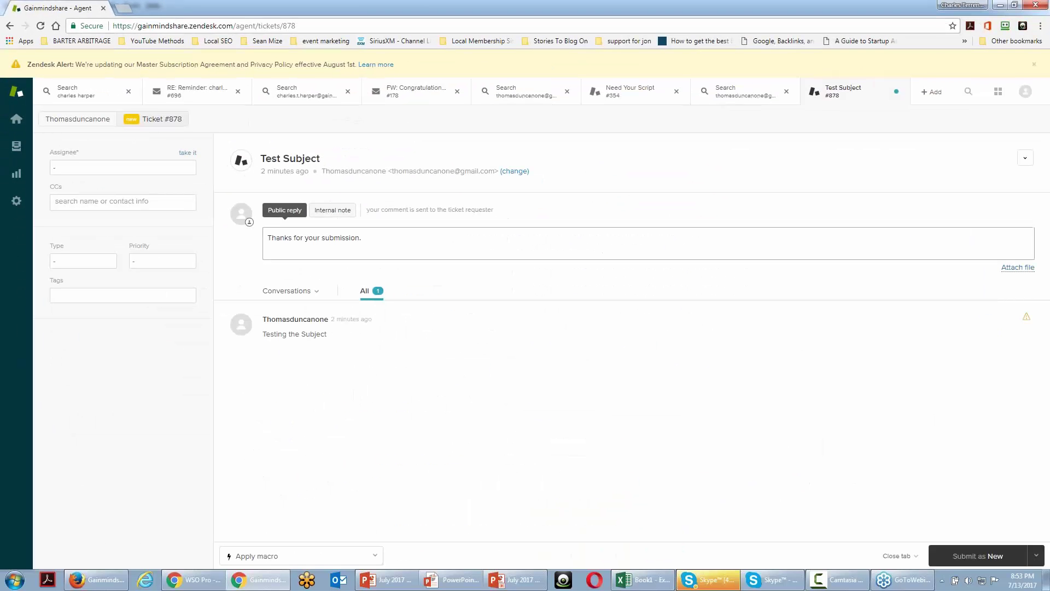
# - Replace the reply with an internal note reading 'Make sure to give them a free gift'
pyautogui.click(334, 212)
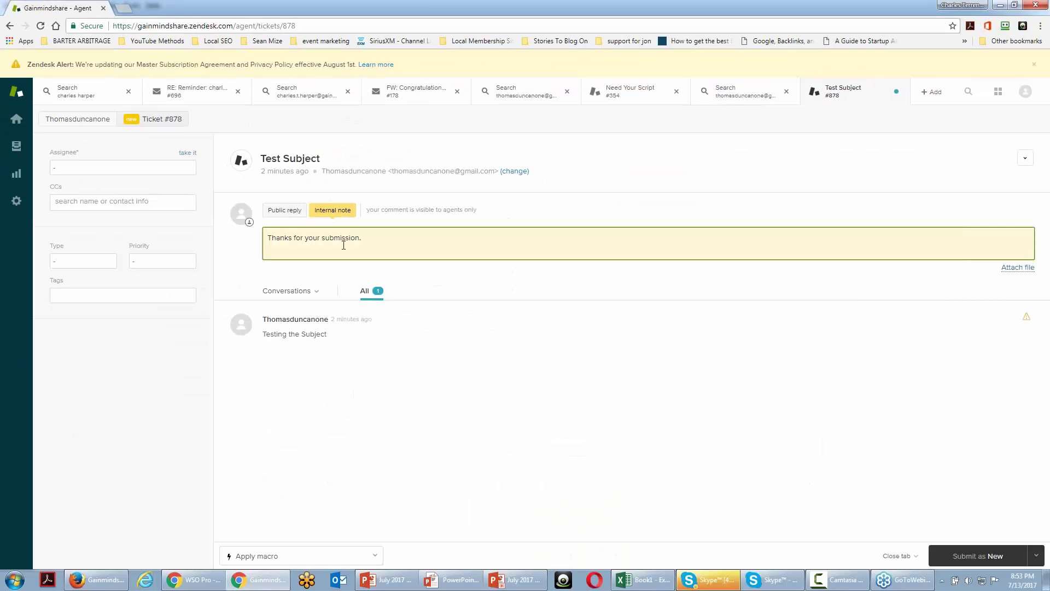
pyautogui.moveTo(384, 238); pyautogui.dragTo(250, 239)
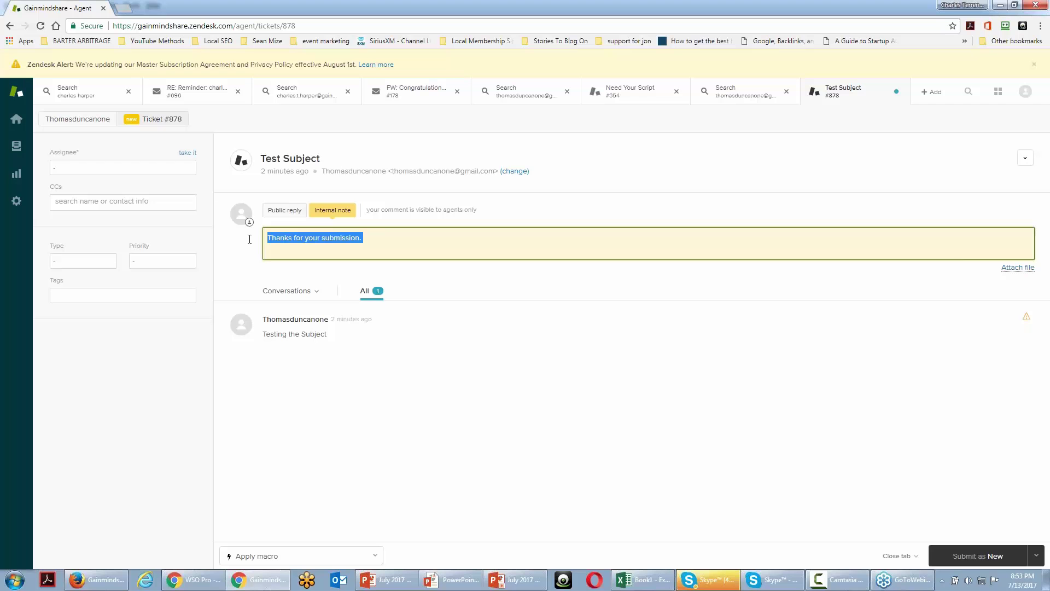
pyautogui.write('Make sure t')
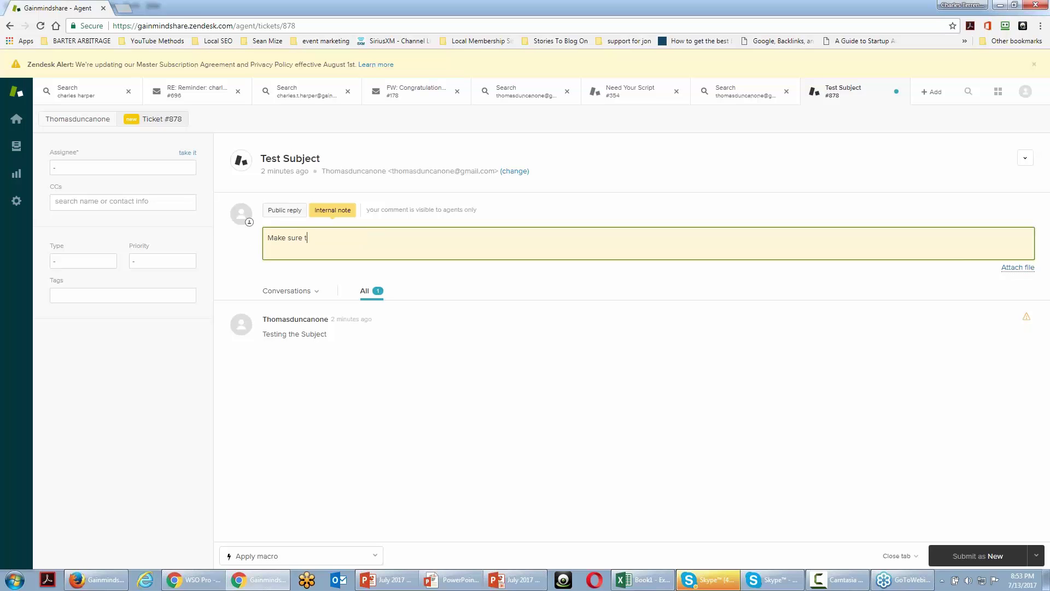
pyautogui.write('o give them a ')
pyautogui.write('free fig')
pyautogui.press('BackSpace')
pyautogui.press('BackSpace')
pyautogui.write('gift')
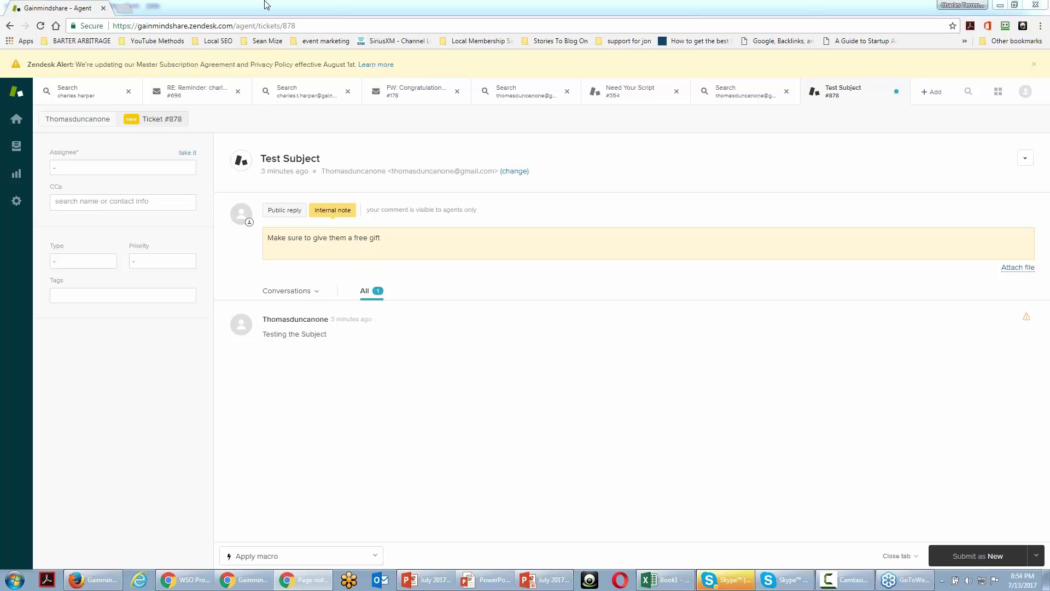
# - Back in the product editor, enter a Regular Price of 47 alongside the 17.00 Sale Price
pyautogui.click(1004, 6)
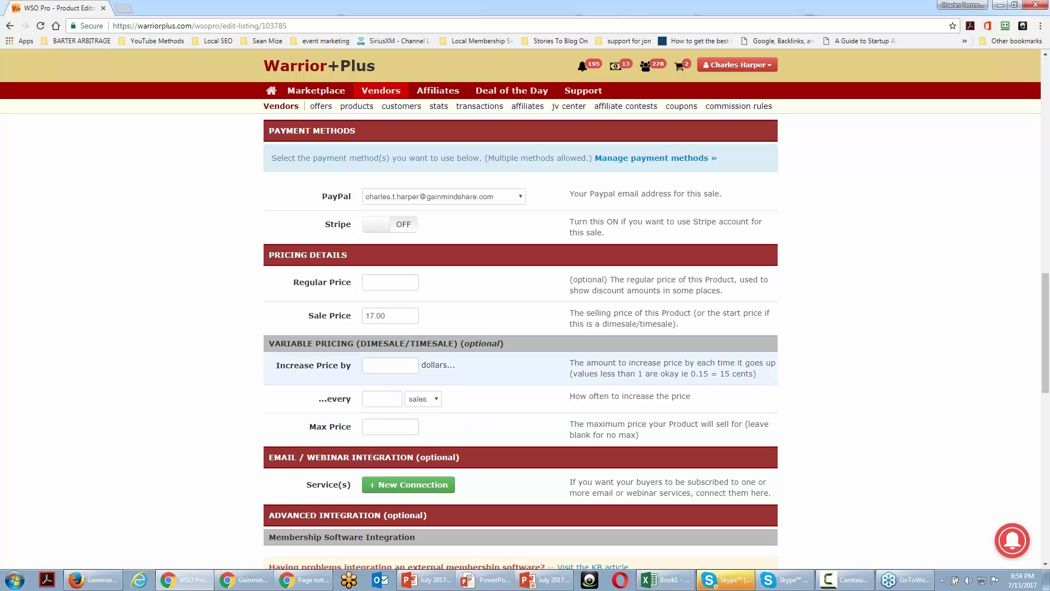
pyautogui.click(382, 285)
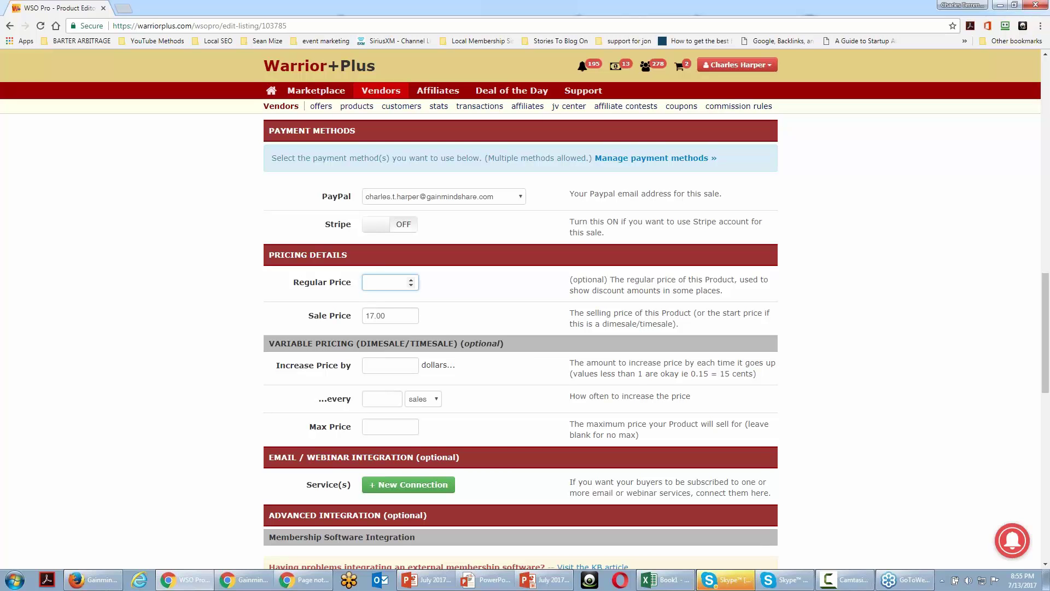
pyautogui.write('47')
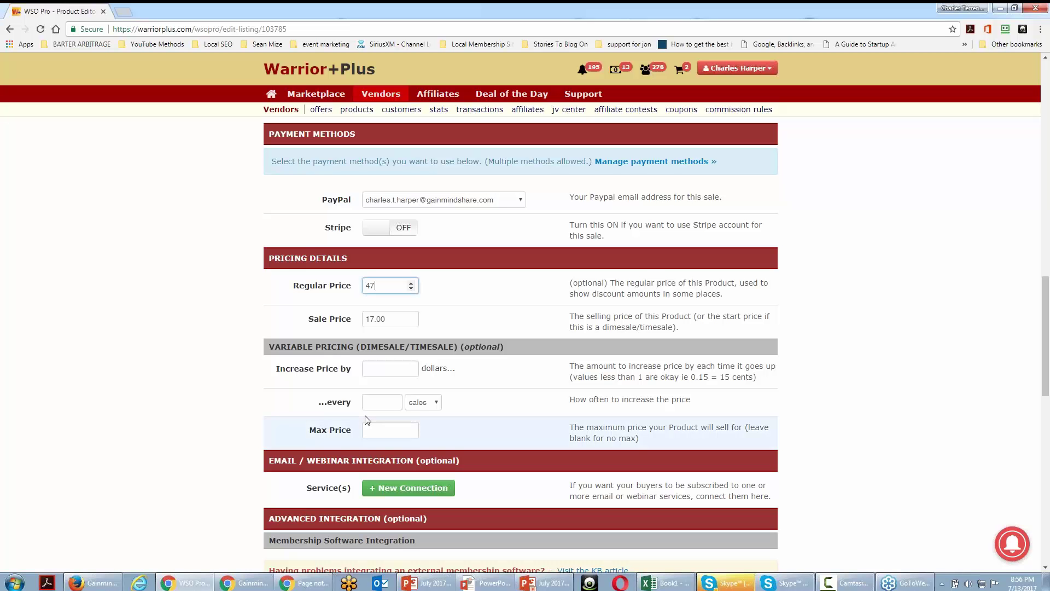
pyautogui.click(403, 318)
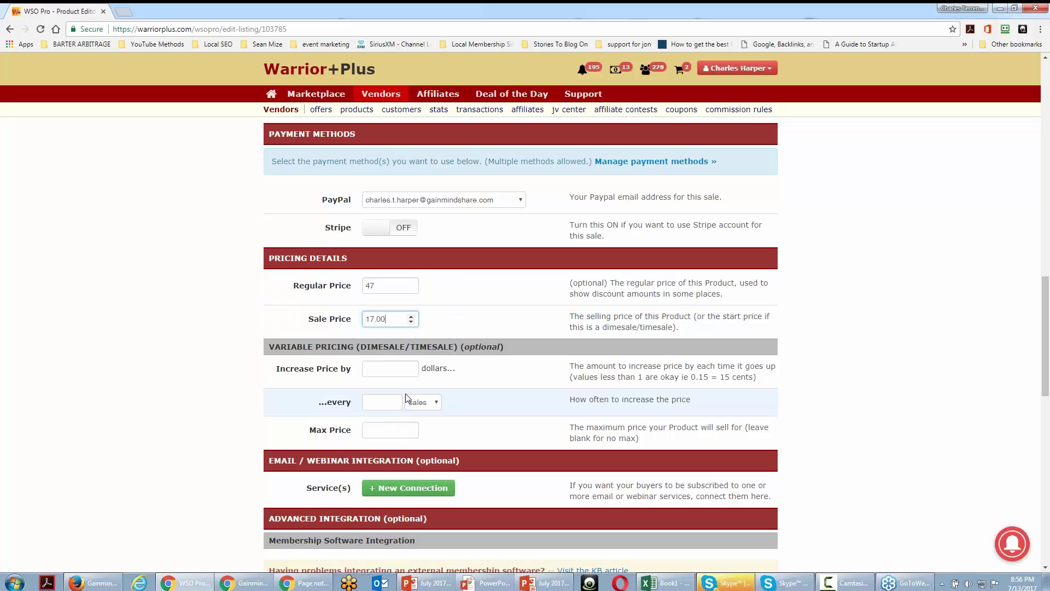
# - Set variable pricing to rise by .01 every 1 sale, up to a Max Price of 17.95
pyautogui.click(405, 371)
pyautogui.write('.01')
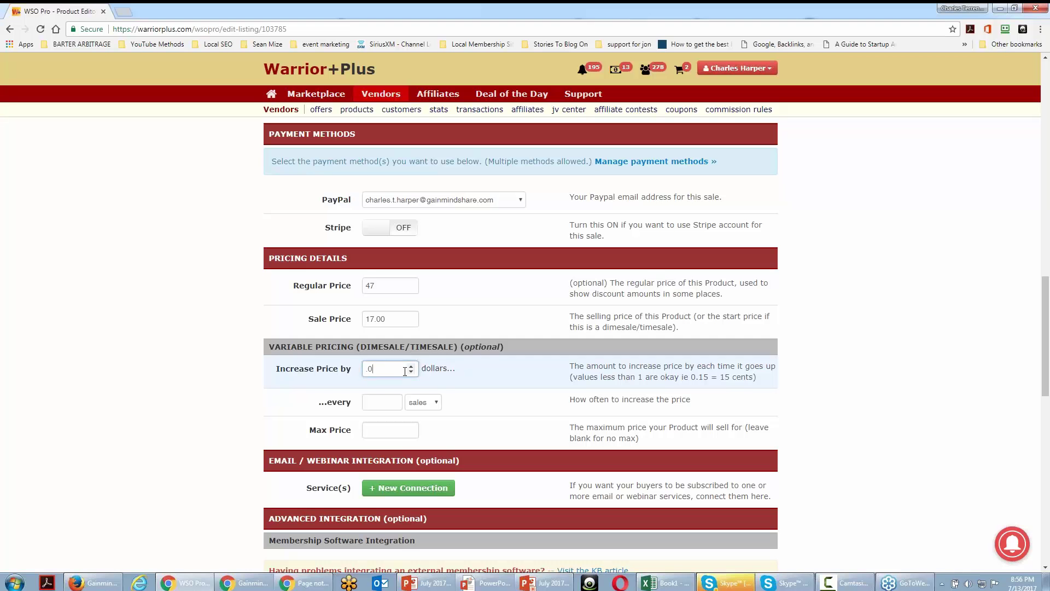
pyautogui.click(386, 401)
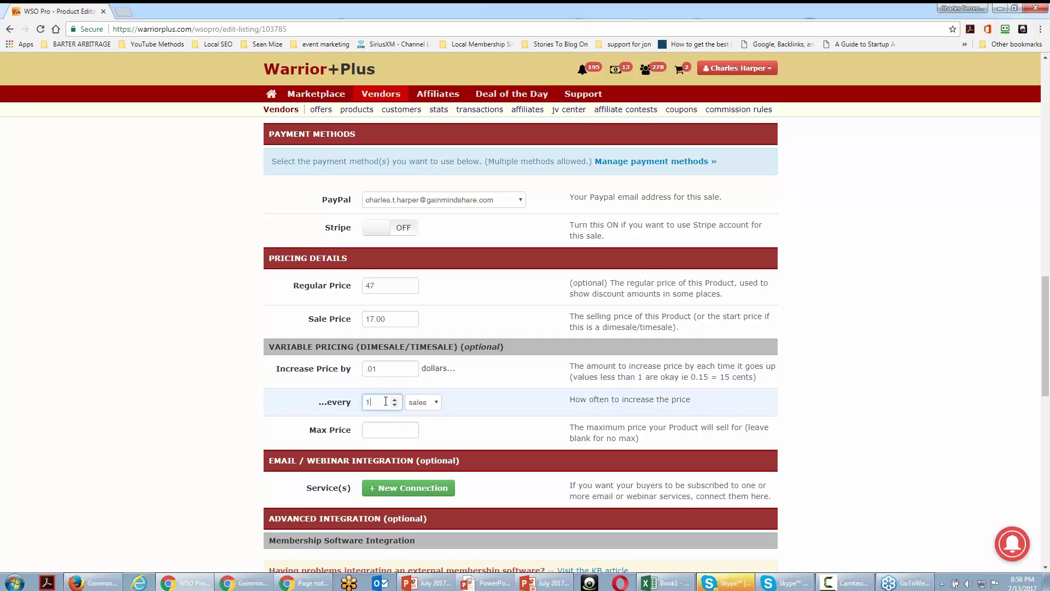
pyautogui.click(389, 430)
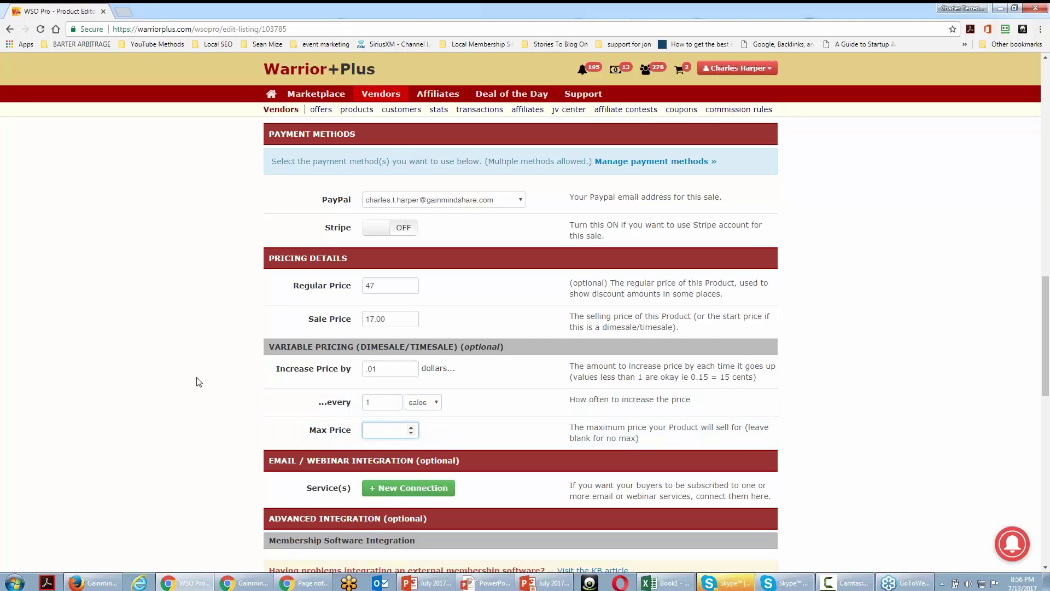
pyautogui.write('17.95')
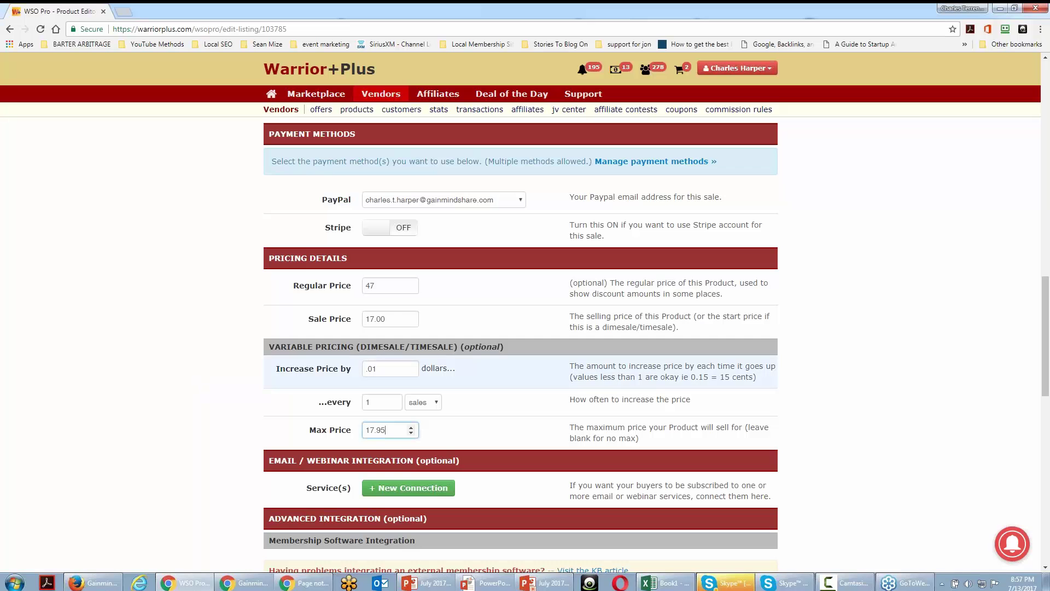
pyautogui.scroll(-1, 410, 320)
pyautogui.scroll(-5, 258, 323)
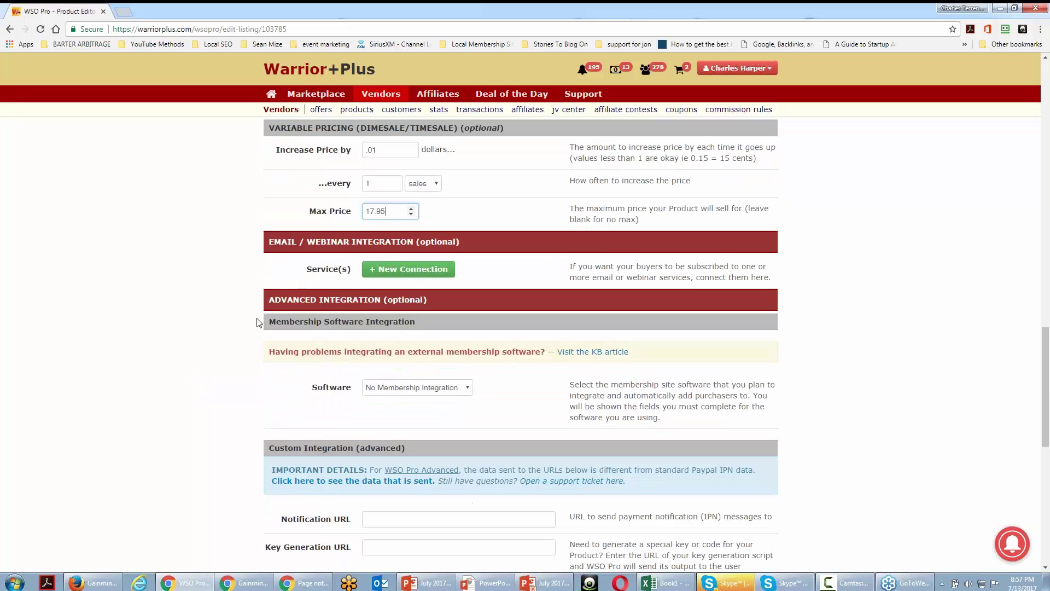
pyautogui.scroll(2, 259, 322)
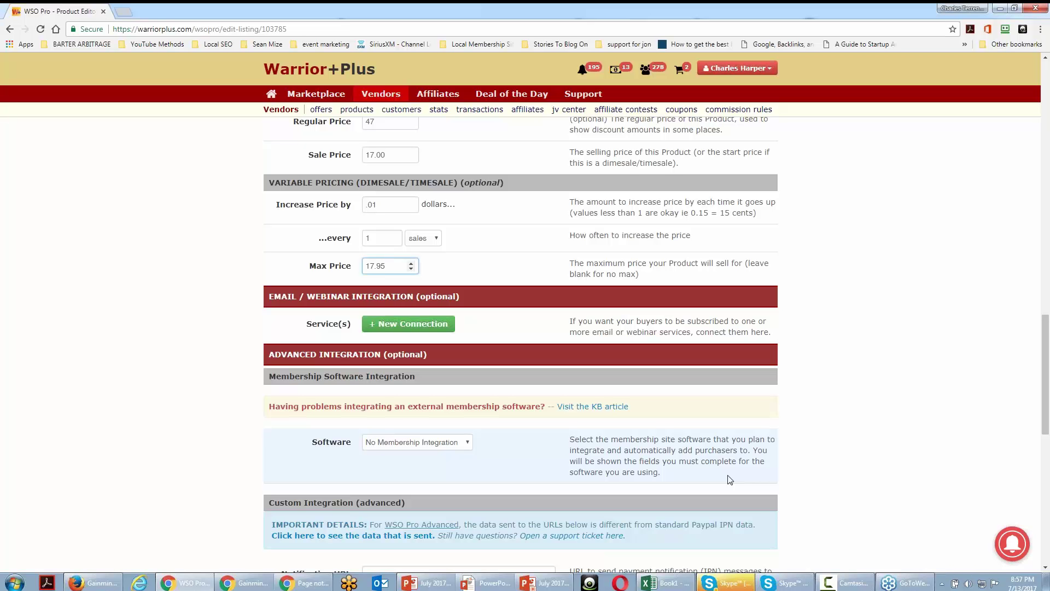
pyautogui.click(386, 324)
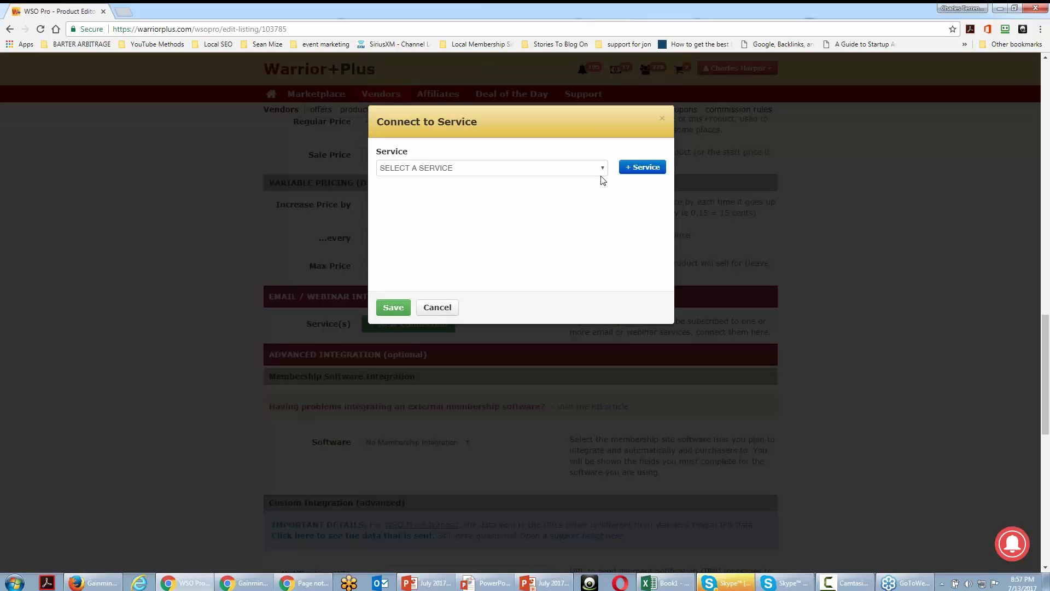
pyautogui.click(601, 172)
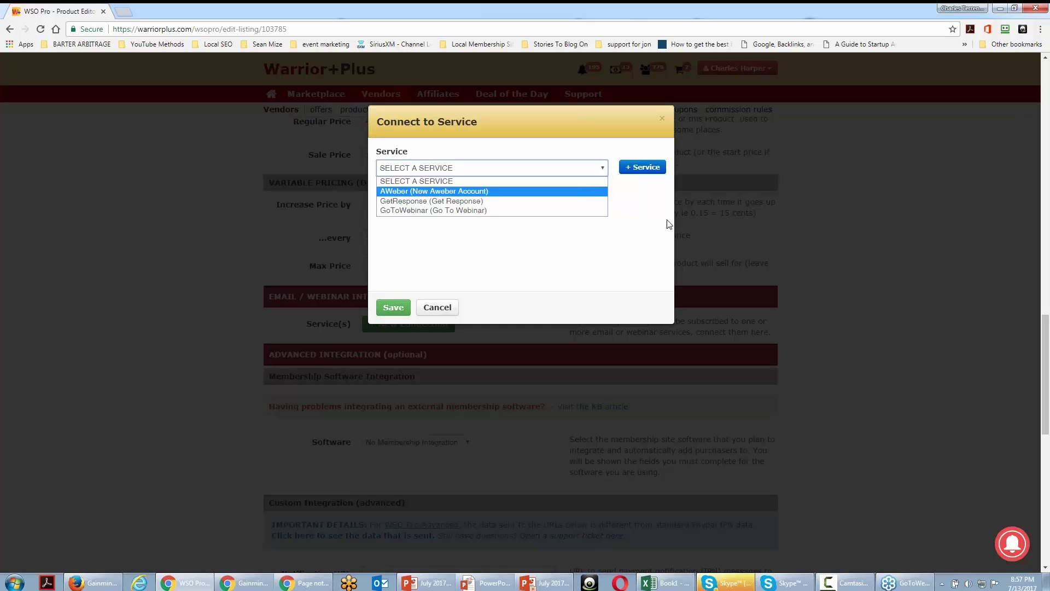
pyautogui.click(646, 197)
pyautogui.click(637, 167)
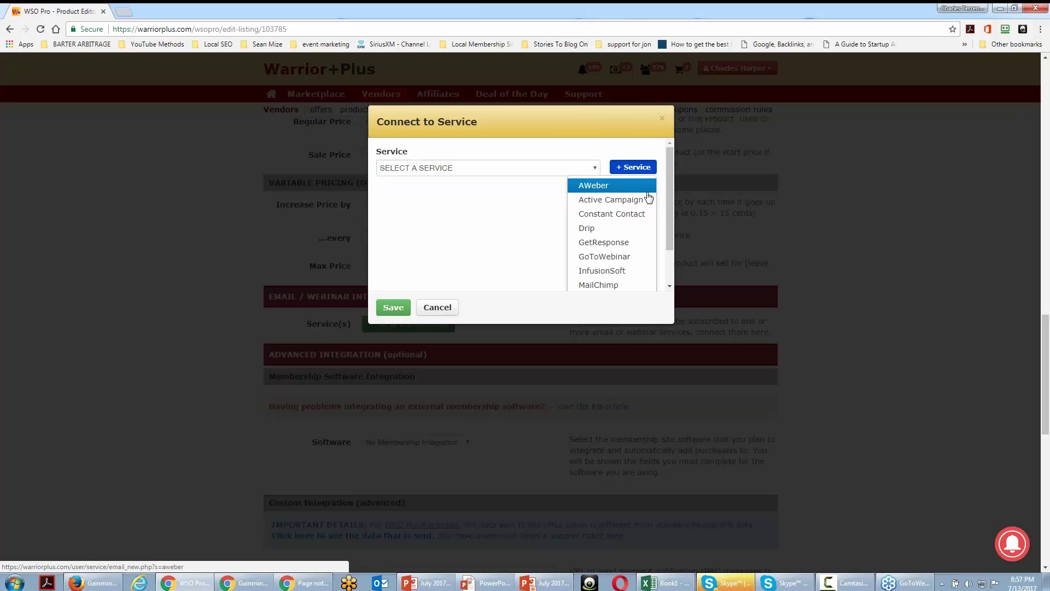
pyautogui.moveTo(670, 208); pyautogui.dragTo(668, 228)
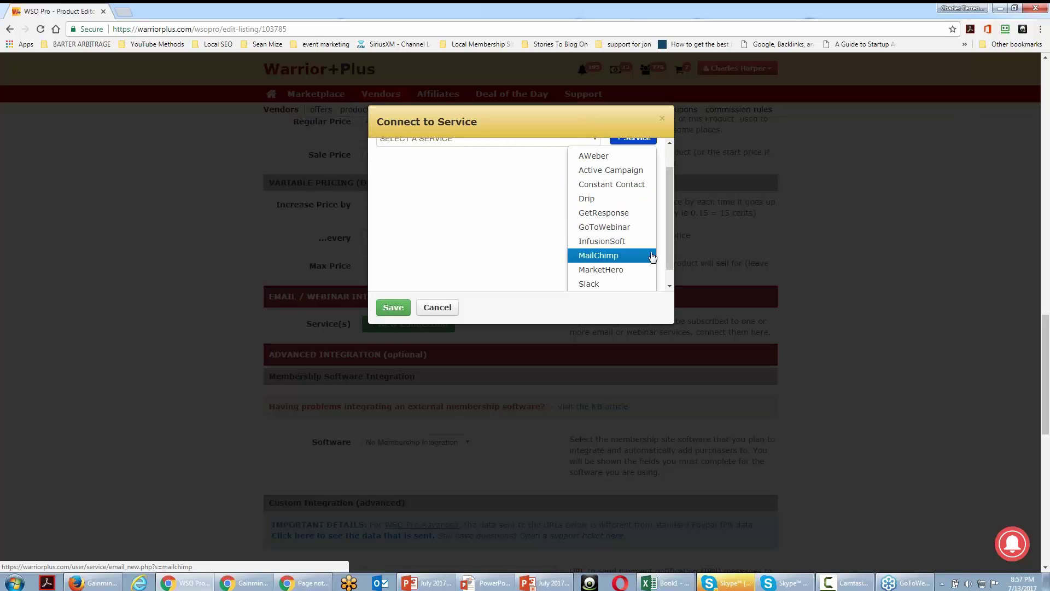
pyautogui.moveTo(670, 257); pyautogui.dragTo(670, 263)
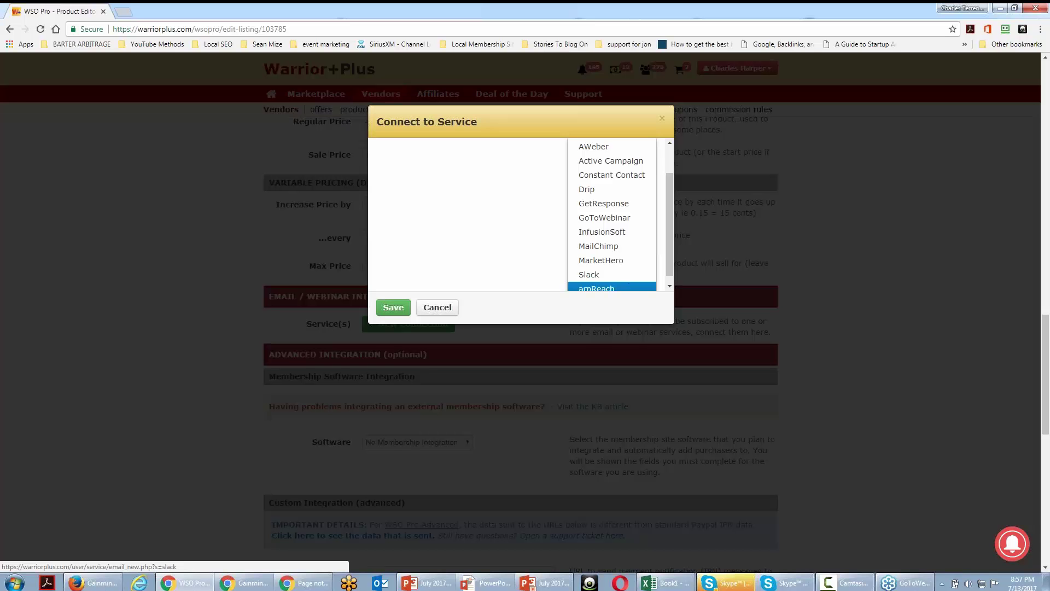
pyautogui.click(437, 307)
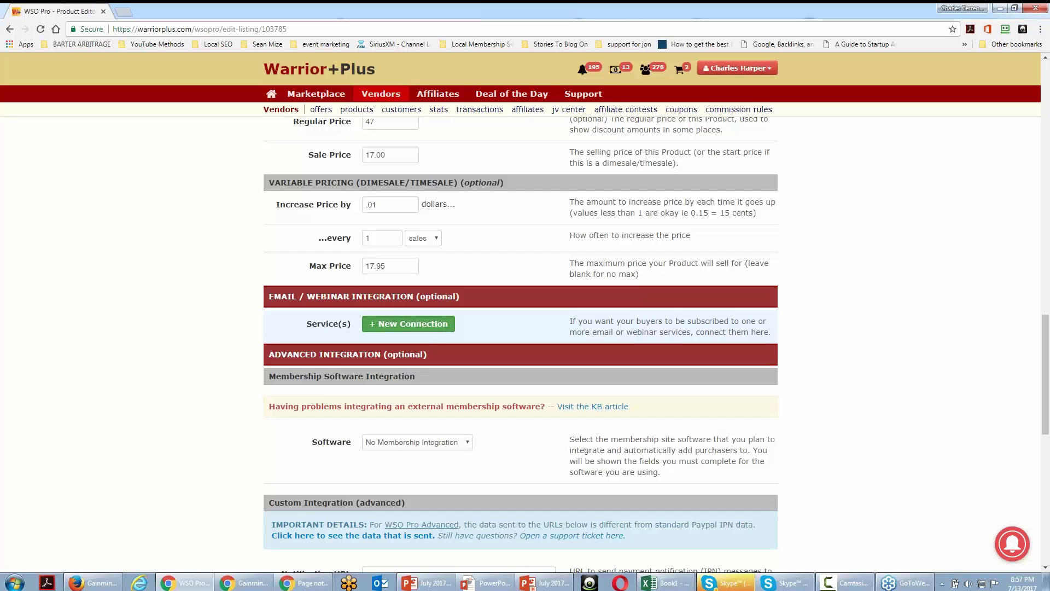
# - Choose GetResponse as the connected email service and start adding a new list
pyautogui.click(432, 323)
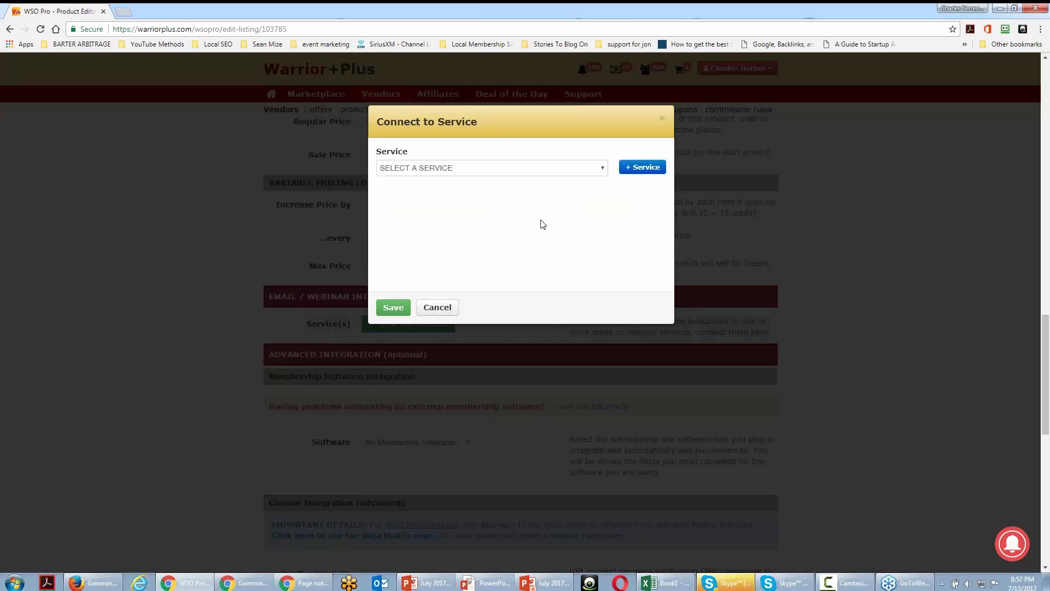
pyautogui.click(549, 169)
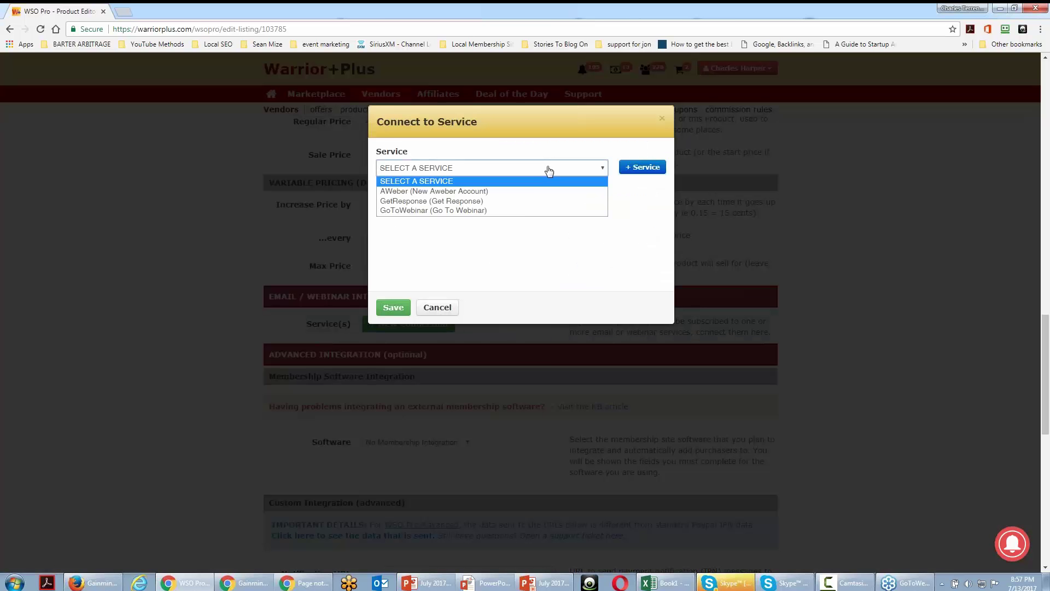
pyautogui.click(525, 202)
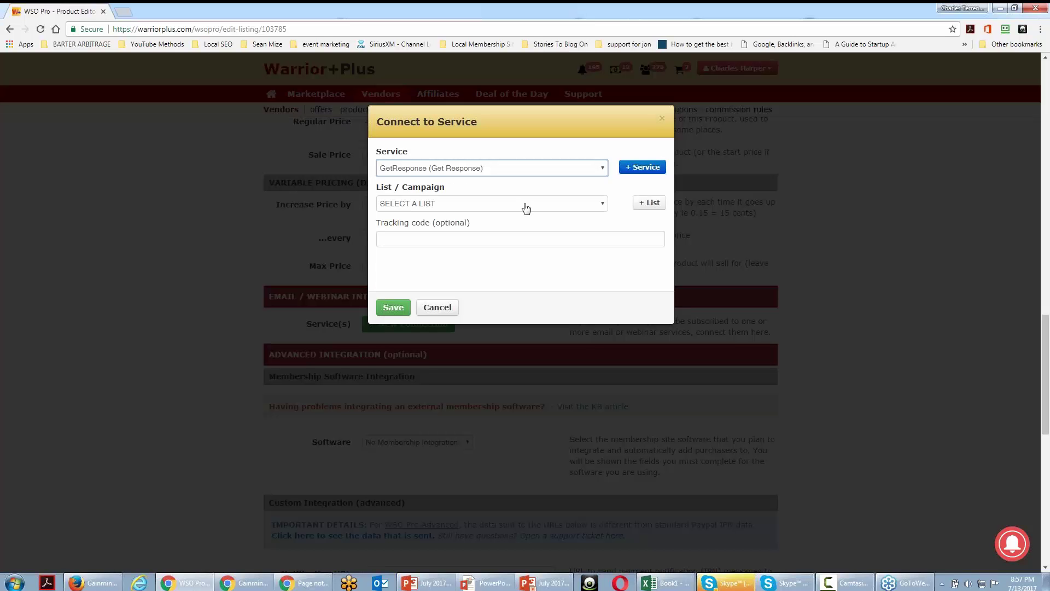
pyautogui.click(594, 205)
pyautogui.click(593, 205)
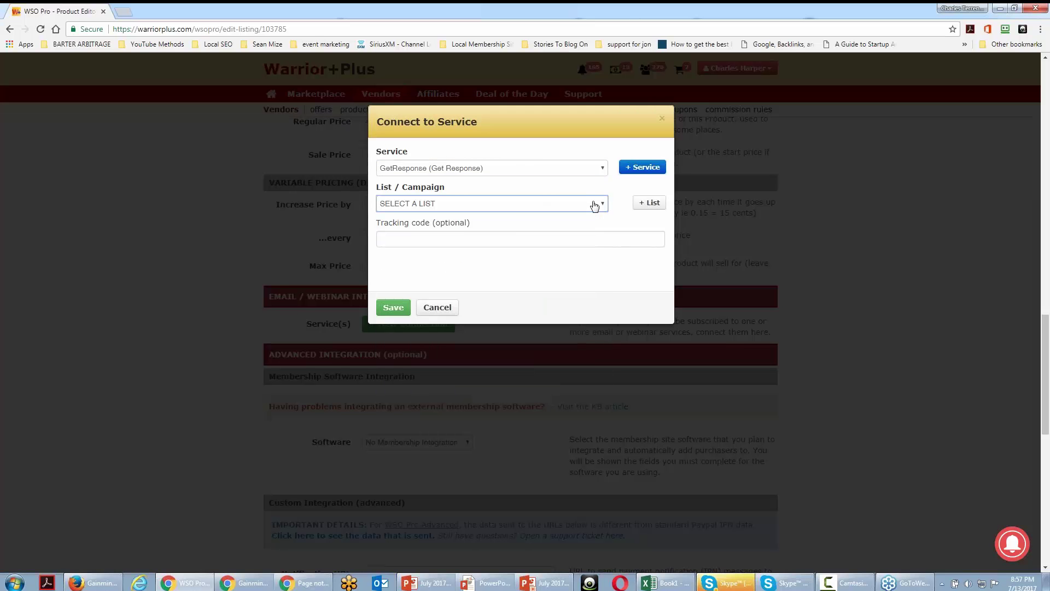
pyautogui.click(643, 206)
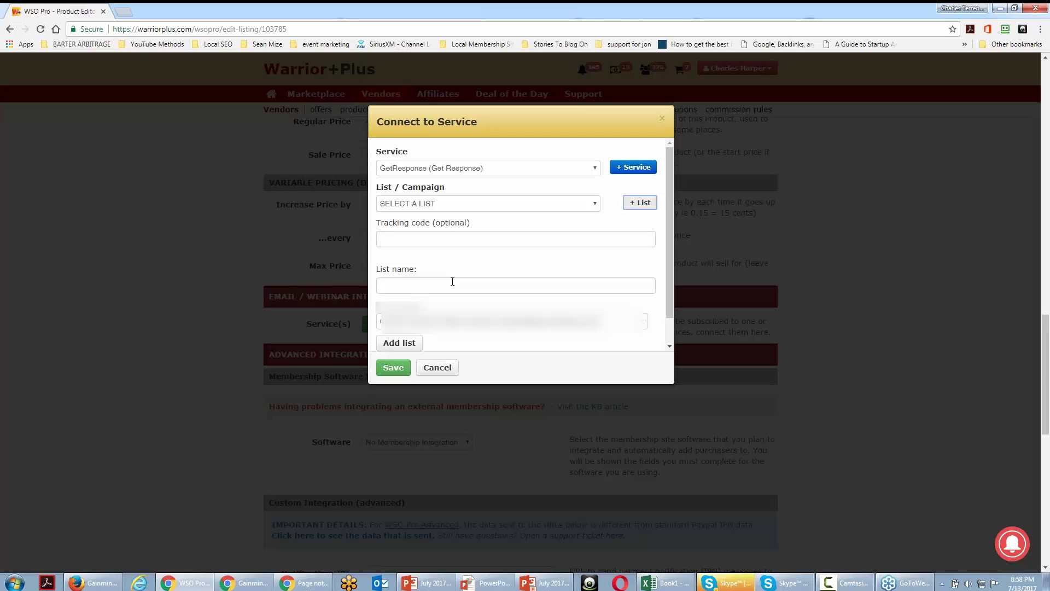
# - Name the new GetResponse list 'New Product List' and submit it with Add list
pyautogui.click(452, 281)
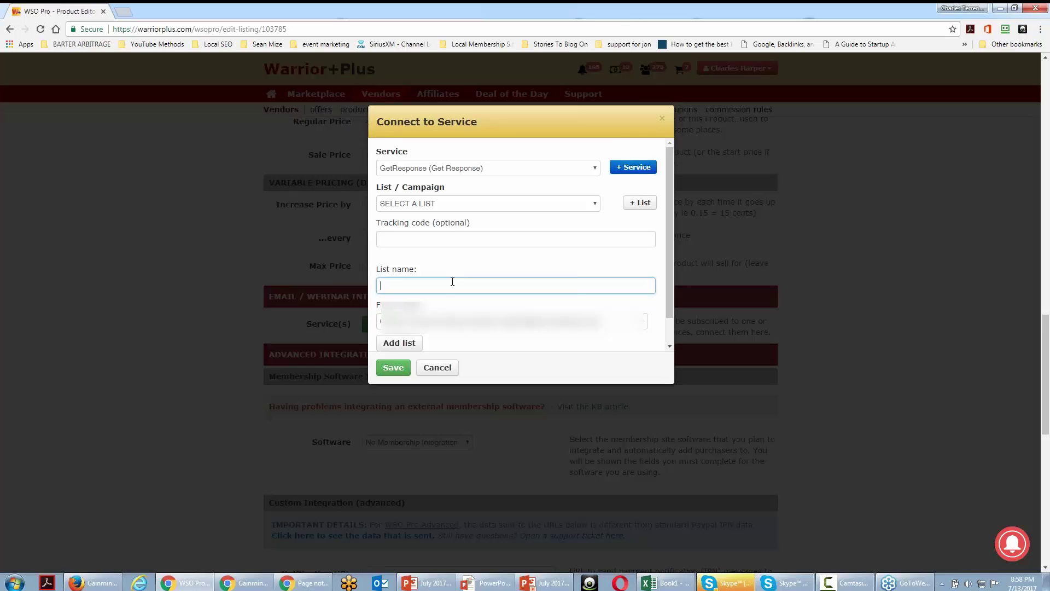
pyautogui.write('New Product List')
pyautogui.click(396, 369)
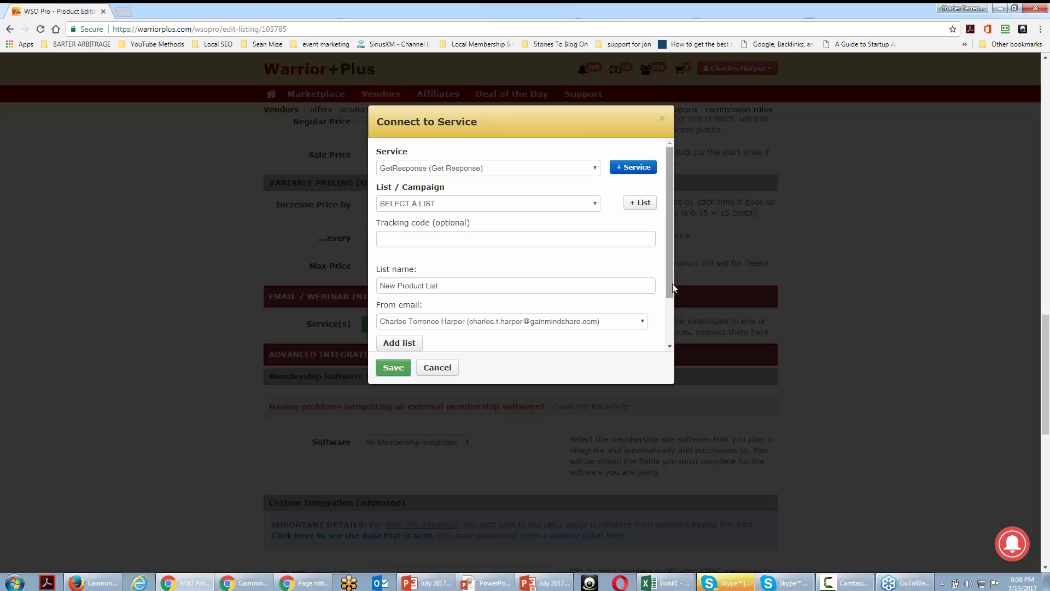
pyautogui.moveTo(672, 283); pyautogui.dragTo(671, 338)
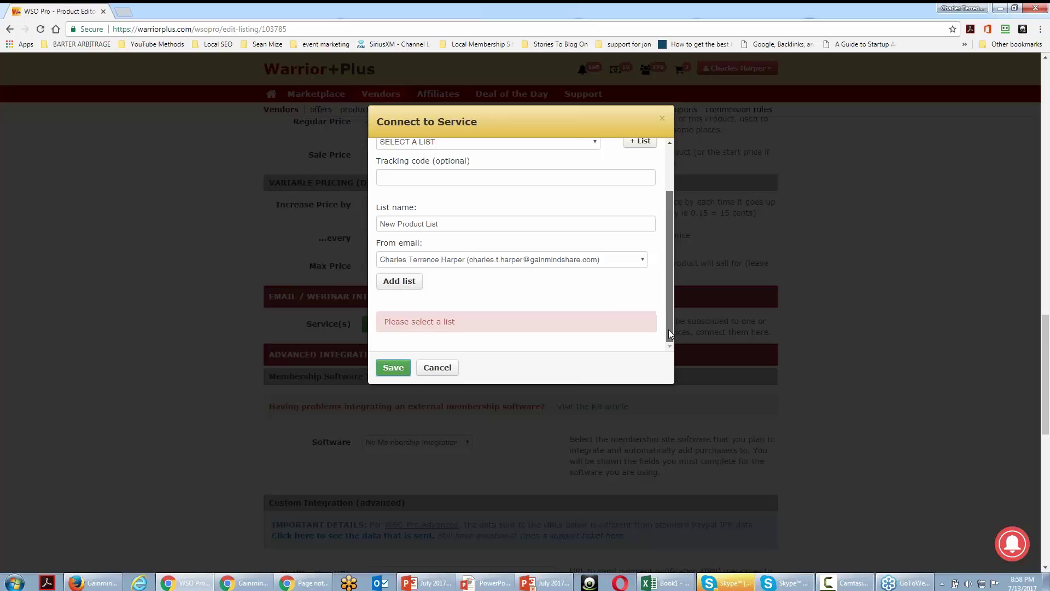
pyautogui.scroll(2, 583, 298)
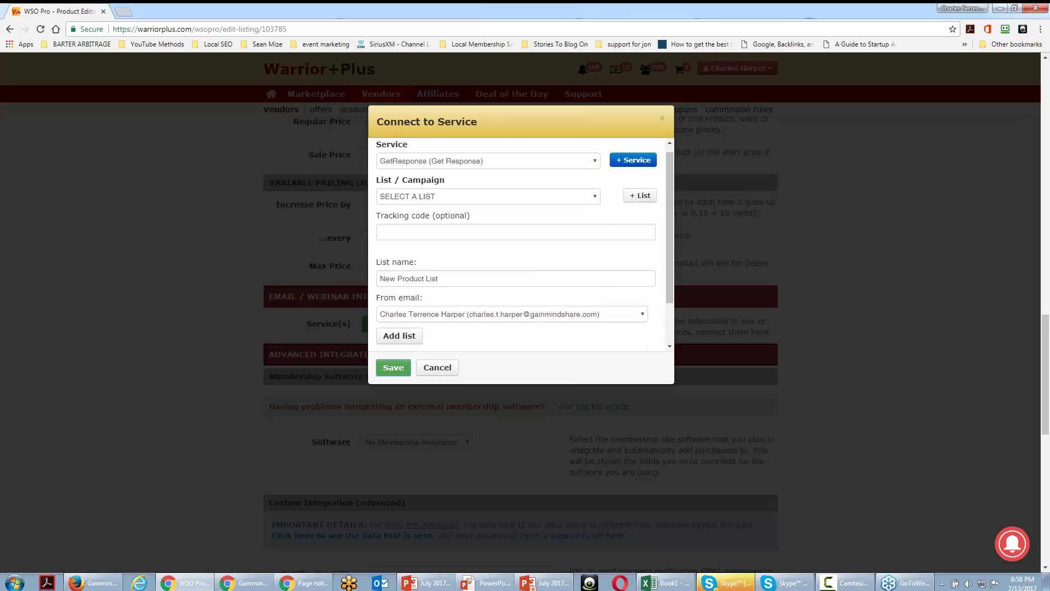
pyautogui.click(592, 197)
pyautogui.click(591, 197)
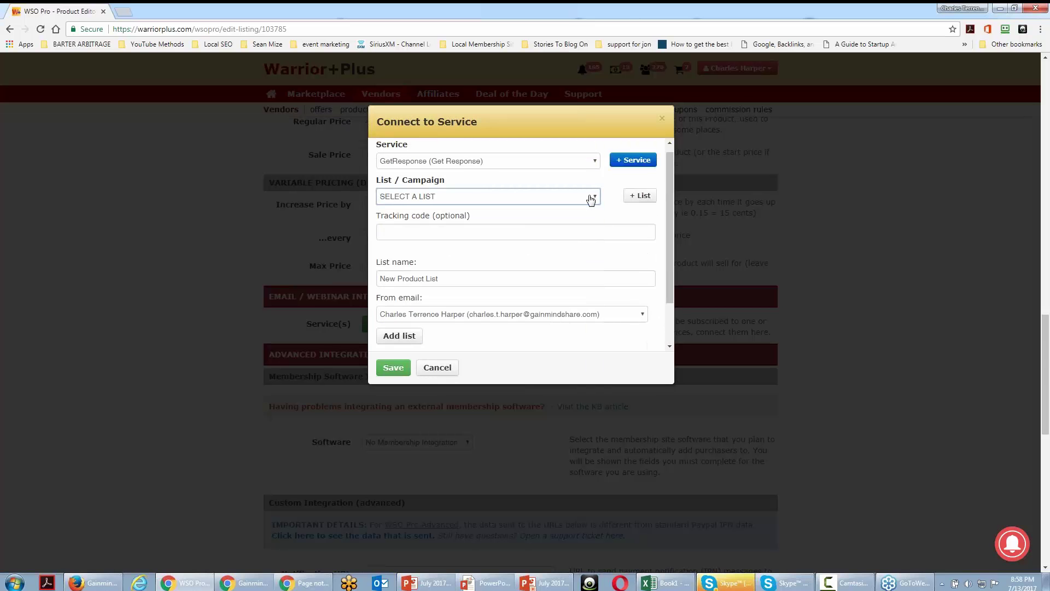
pyautogui.click(399, 335)
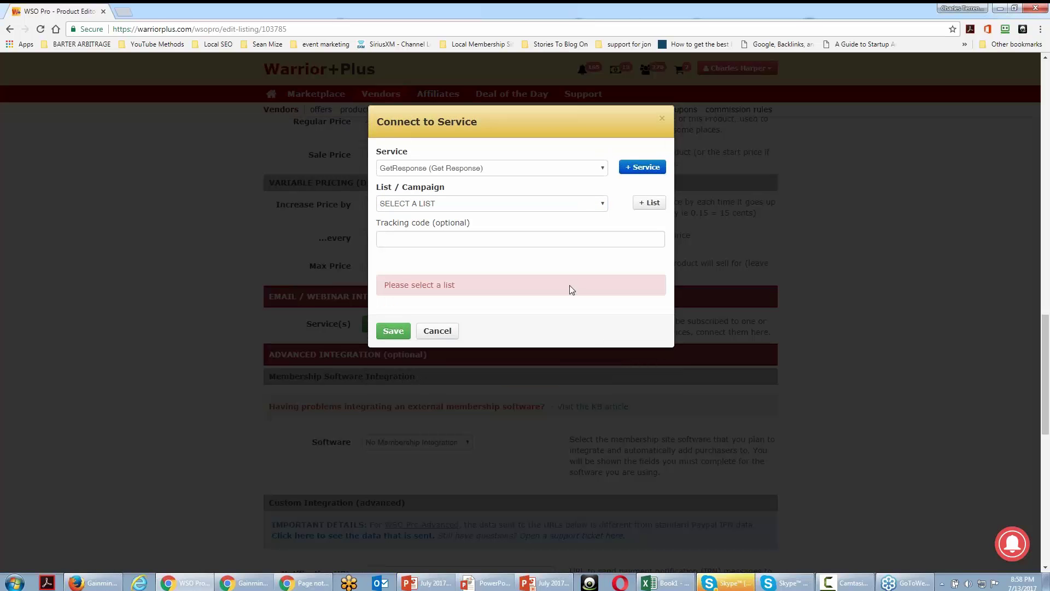
# - Select the newfeproduct list and save the GetResponse connection
pyautogui.click(605, 205)
pyautogui.moveTo(605, 247); pyautogui.dragTo(596, 316)
pyautogui.click(520, 328)
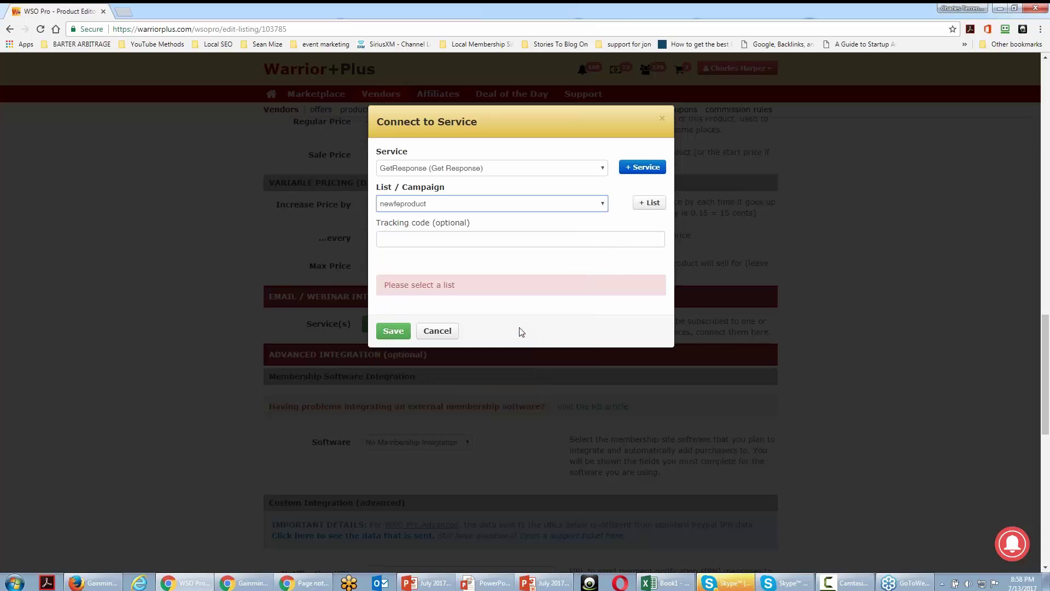
pyautogui.click(400, 333)
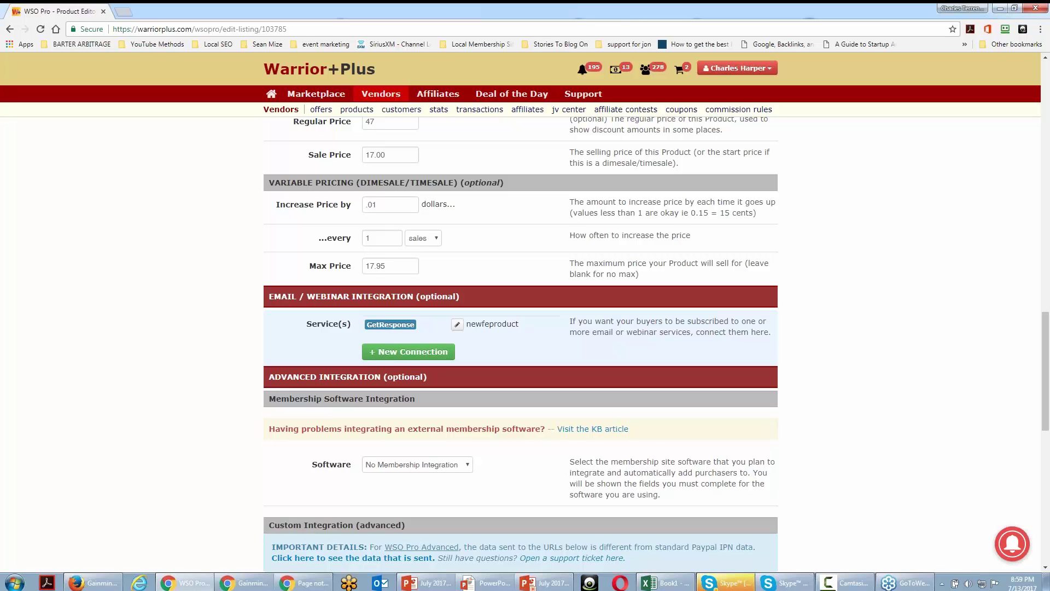
pyautogui.scroll(-3, 519, 344)
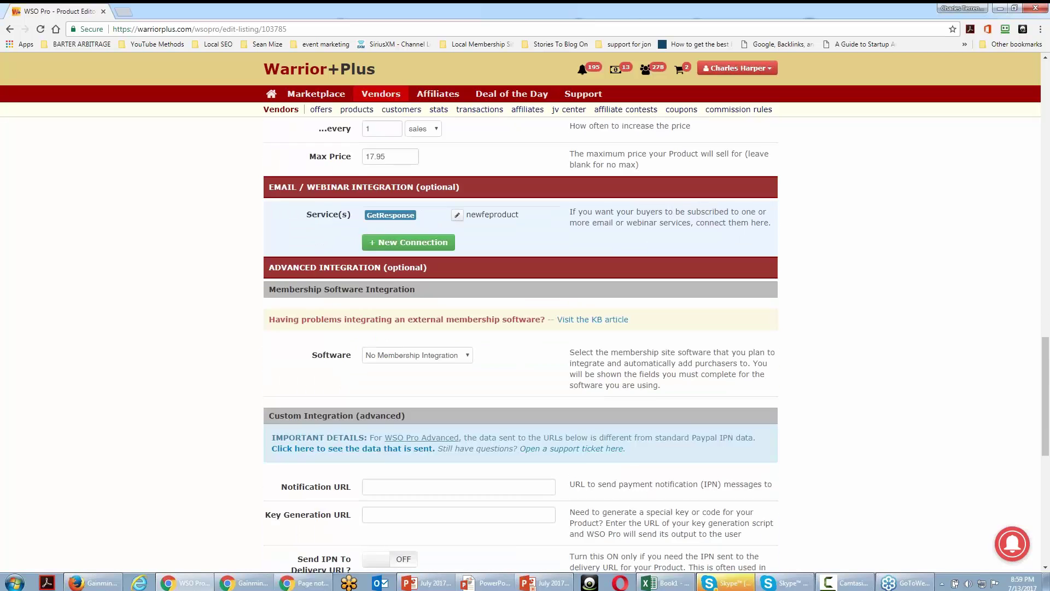
pyautogui.scroll(-3, 519, 344)
pyautogui.scroll(2, 519, 345)
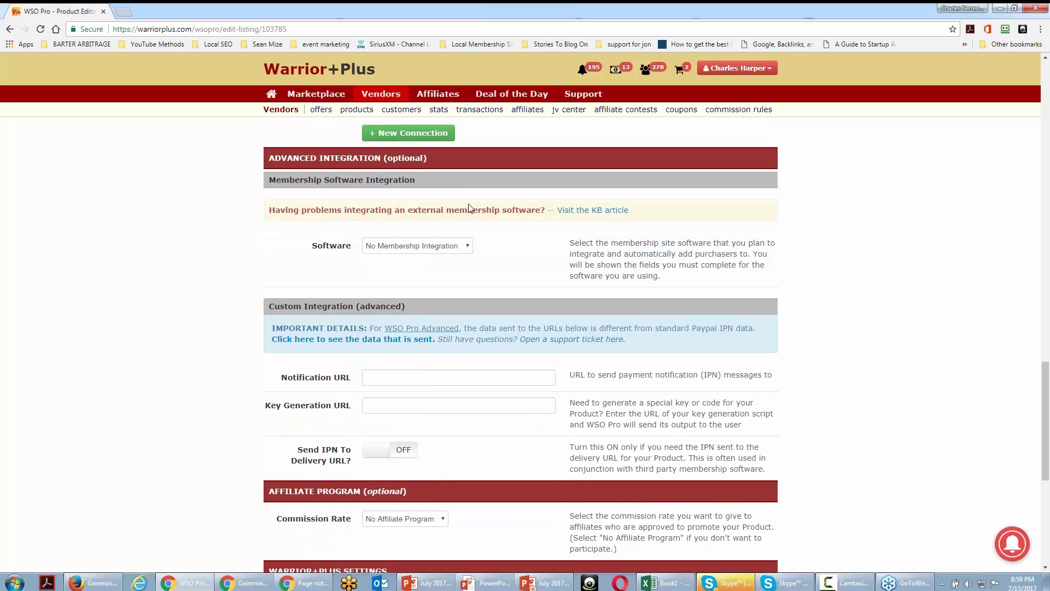
pyautogui.click(467, 249)
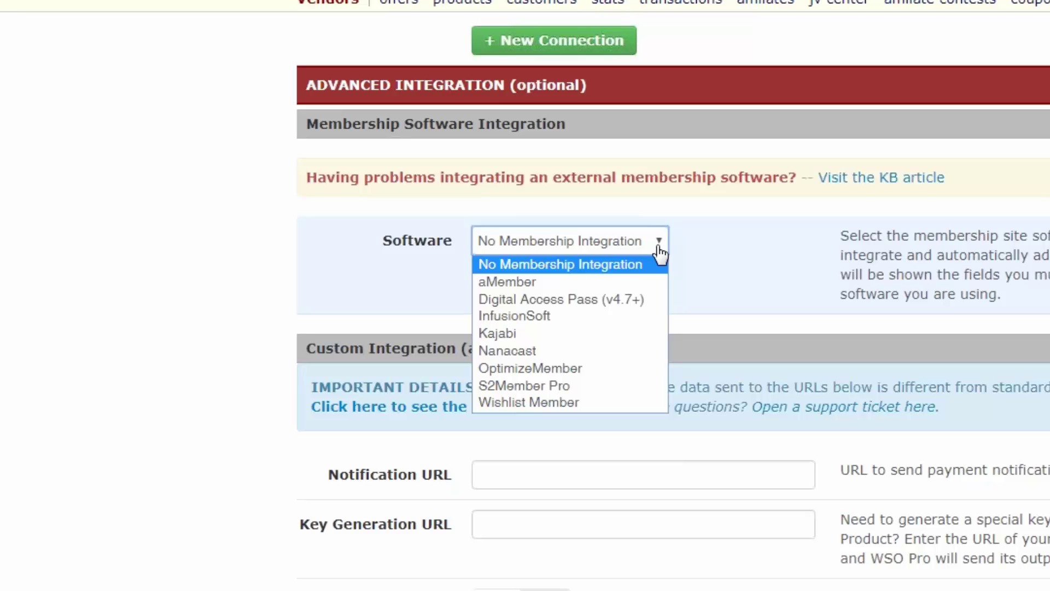
pyautogui.click(231, 335)
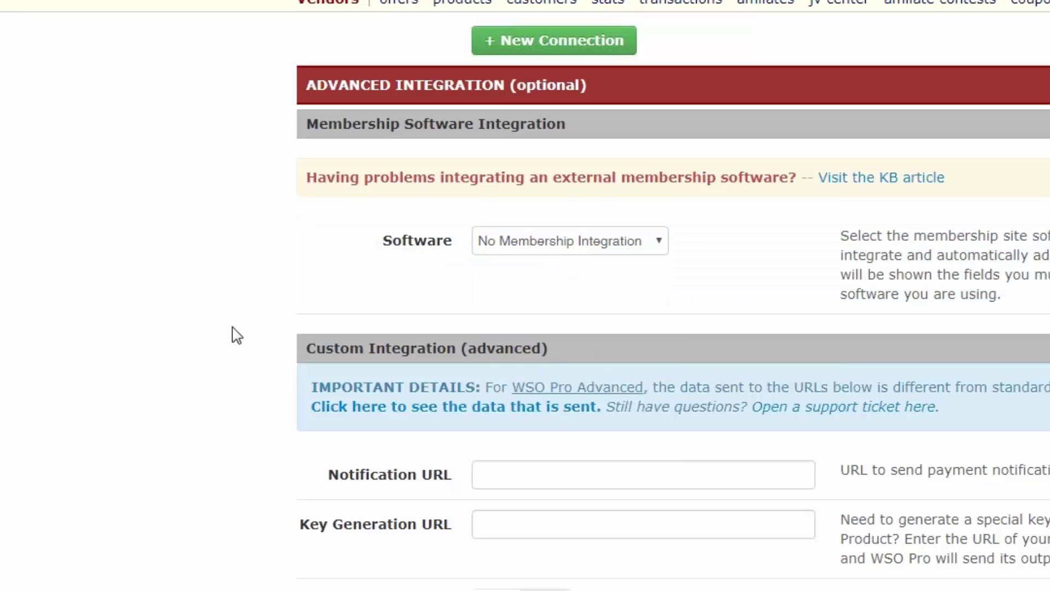
pyautogui.scroll(-2, 243, 339)
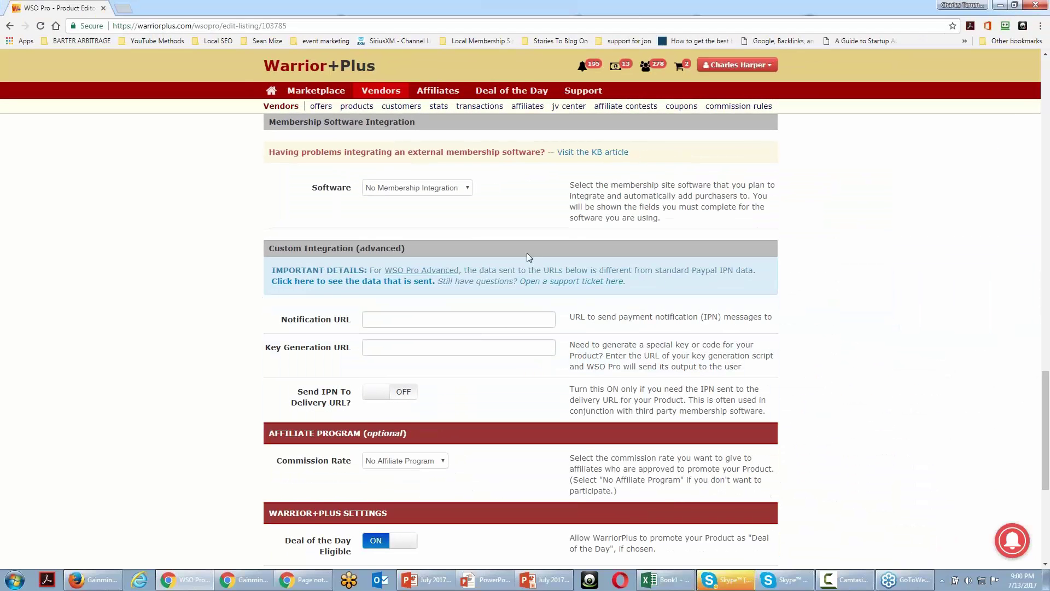
pyautogui.click(465, 193)
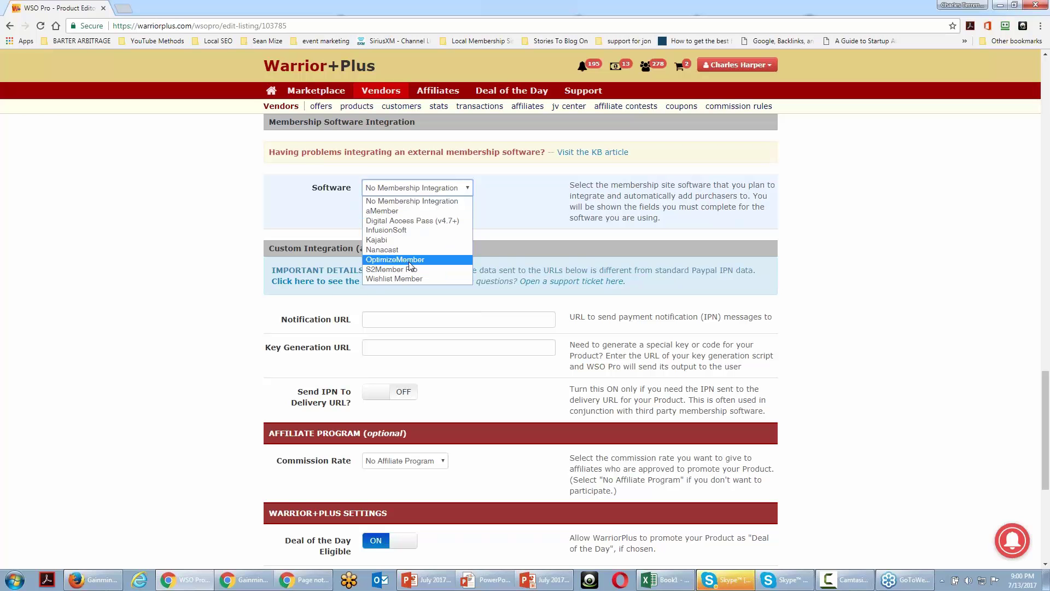
pyautogui.click(408, 259)
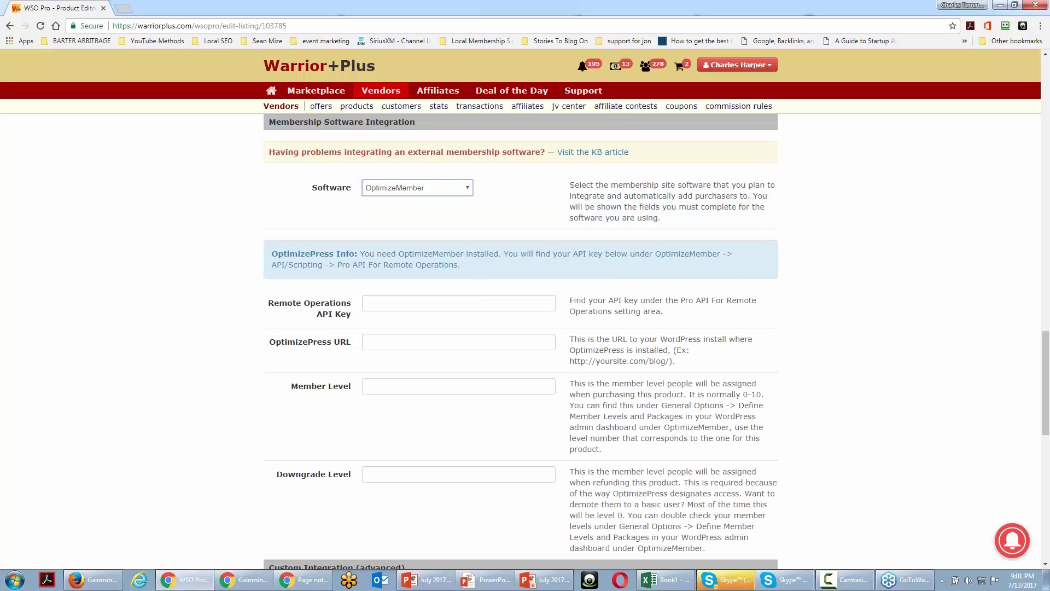
pyautogui.scroll(-1, 469, 283)
pyautogui.scroll(-2, 469, 282)
pyautogui.scroll(2, 464, 286)
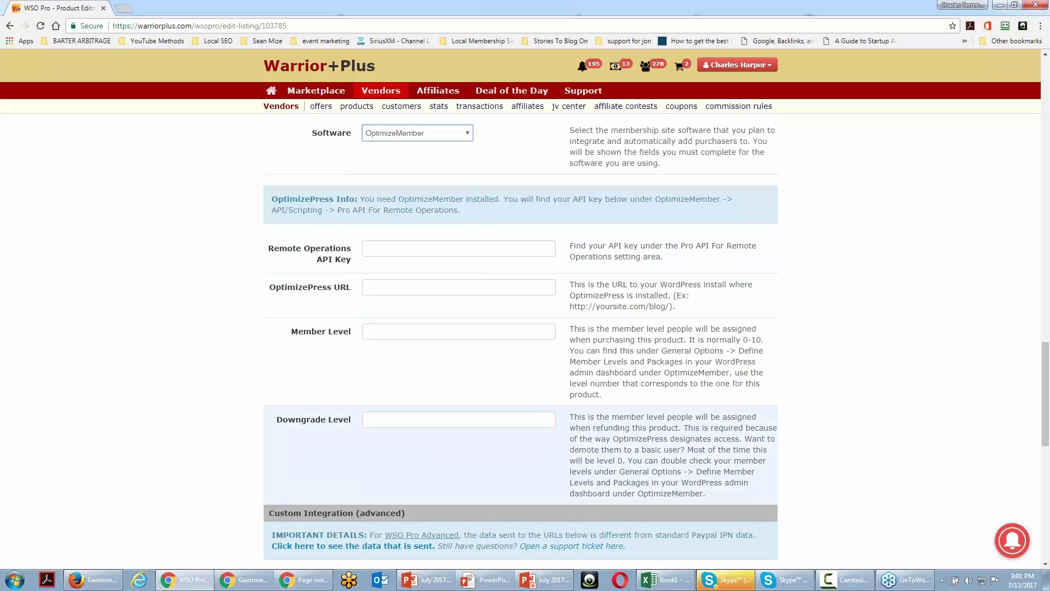
pyautogui.click(459, 136)
pyautogui.click(417, 223)
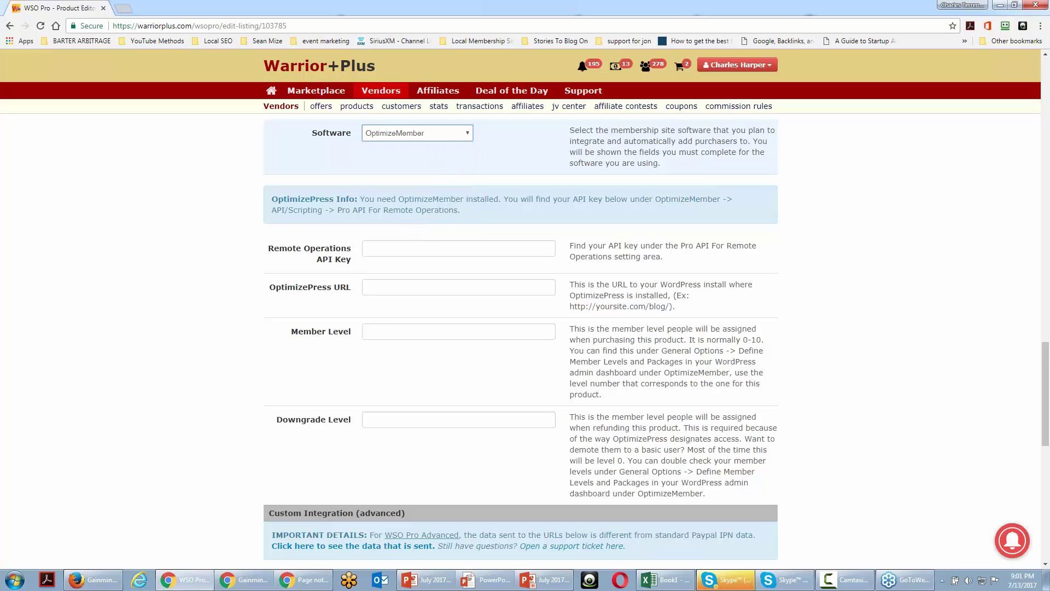
pyautogui.scroll(-2, 416, 223)
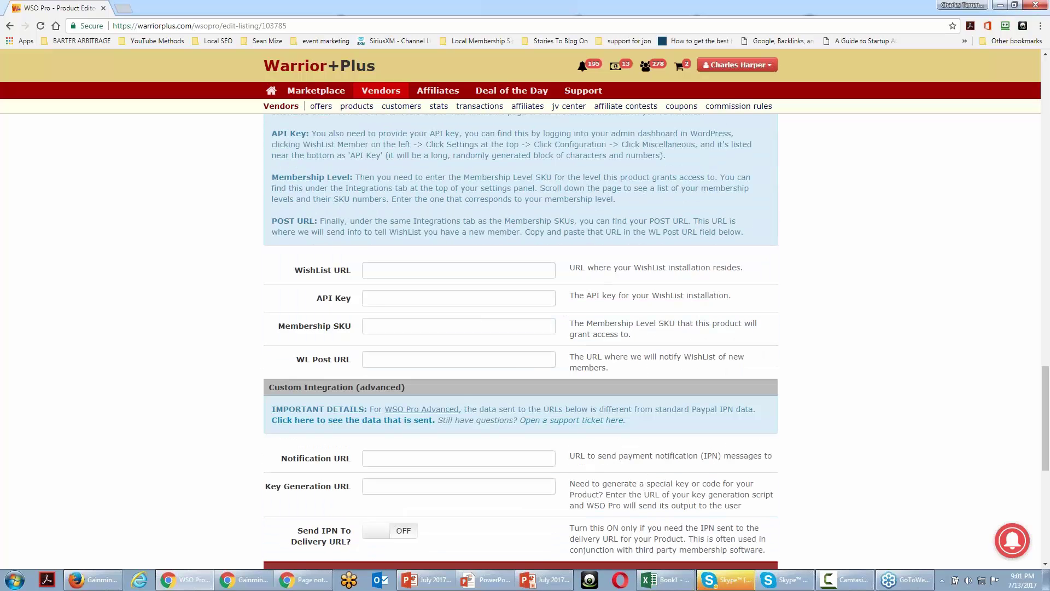
pyautogui.scroll(3, 464, 390)
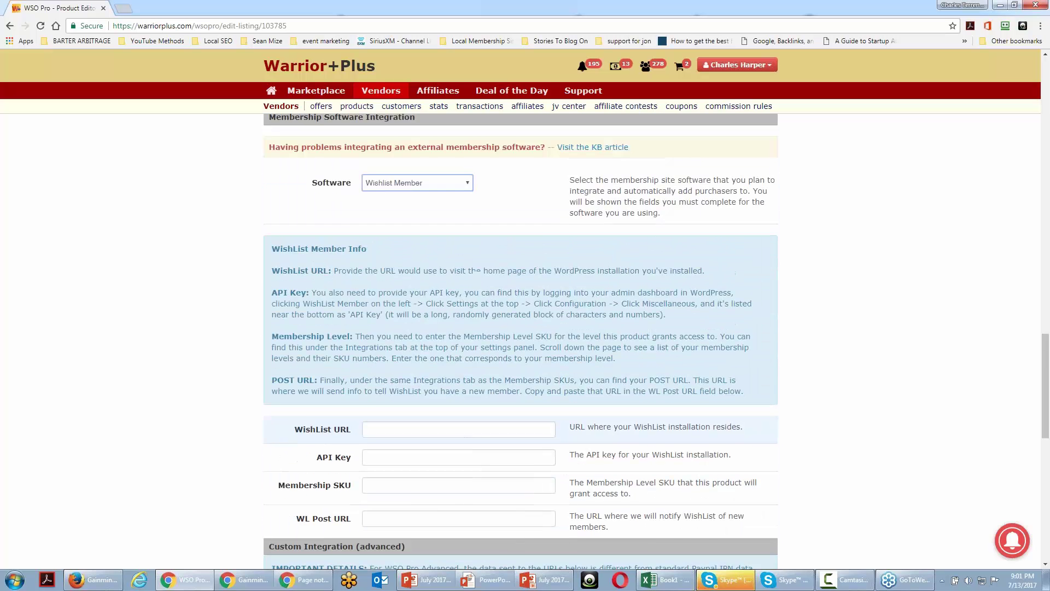
pyautogui.click(459, 190)
pyautogui.click(448, 202)
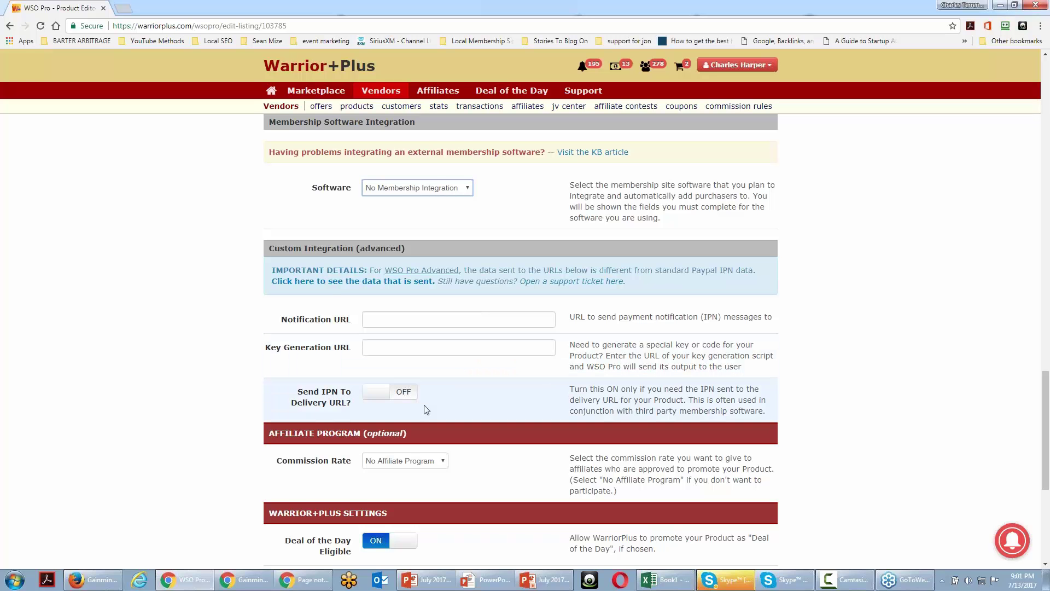
# - Switch on Send IPN To Delivery URL and scroll back up to the Delivery URL field
pyautogui.click(397, 394)
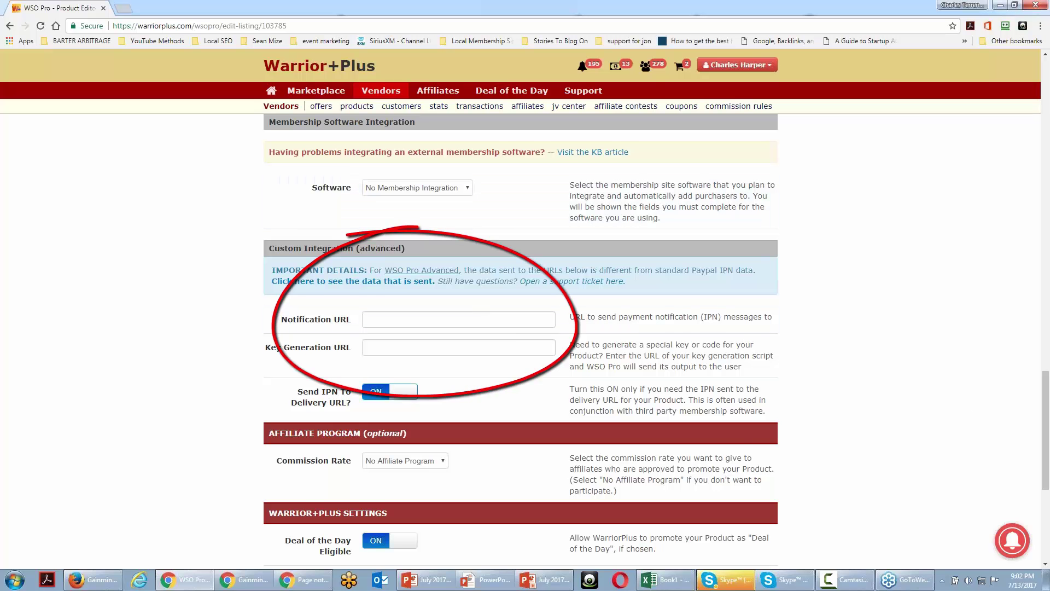
pyautogui.moveTo(1044, 480); pyautogui.dragTo(1044, 245)
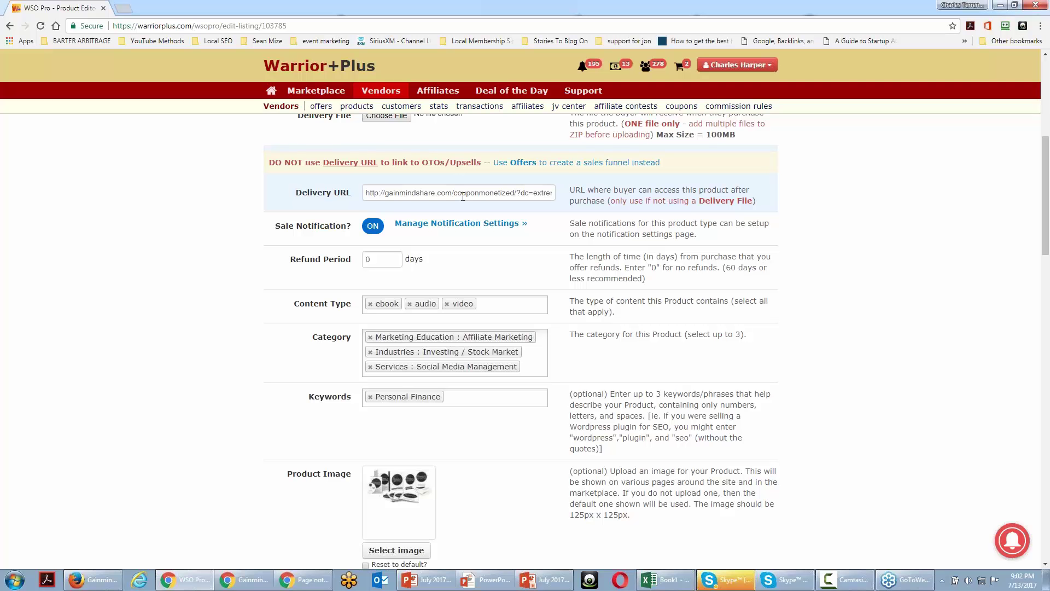
pyautogui.scroll(-6, 453, 251)
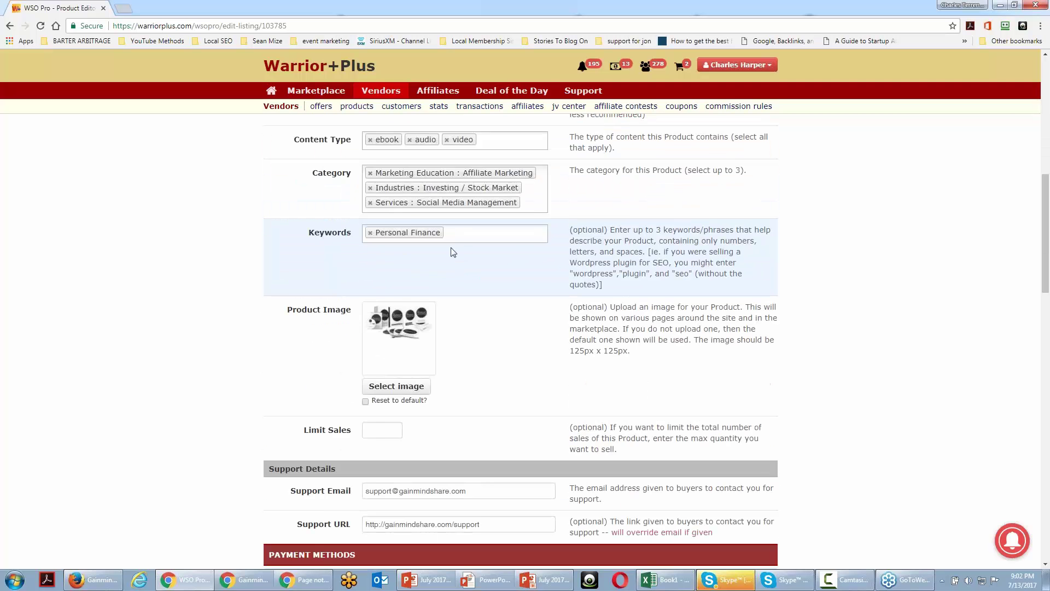
pyautogui.scroll(-13, 451, 252)
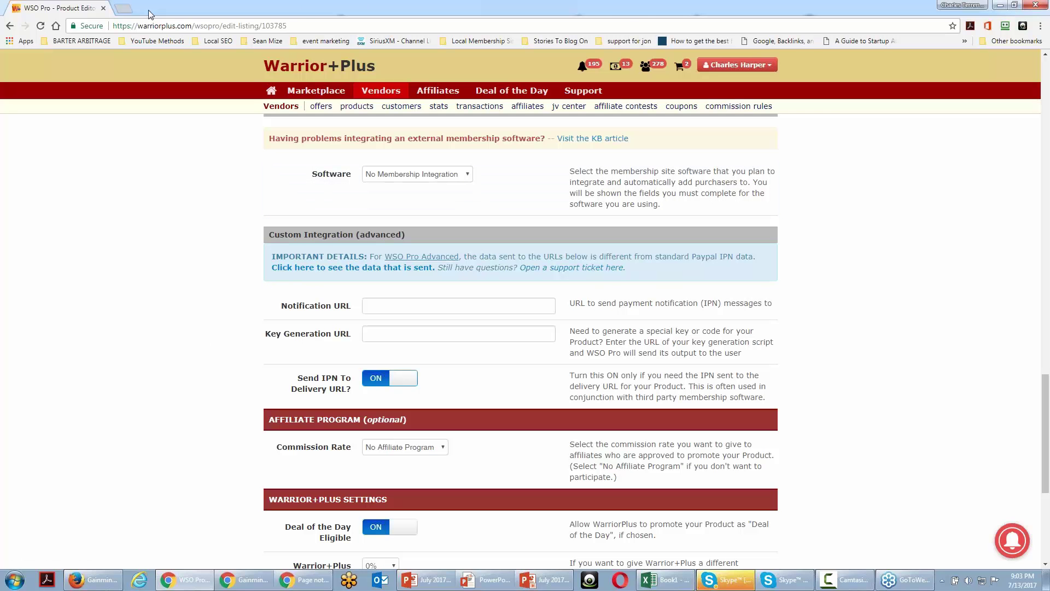
# - In a new browser tab, search Google for 'instabuilder warrior plus'
pyautogui.click(124, 9)
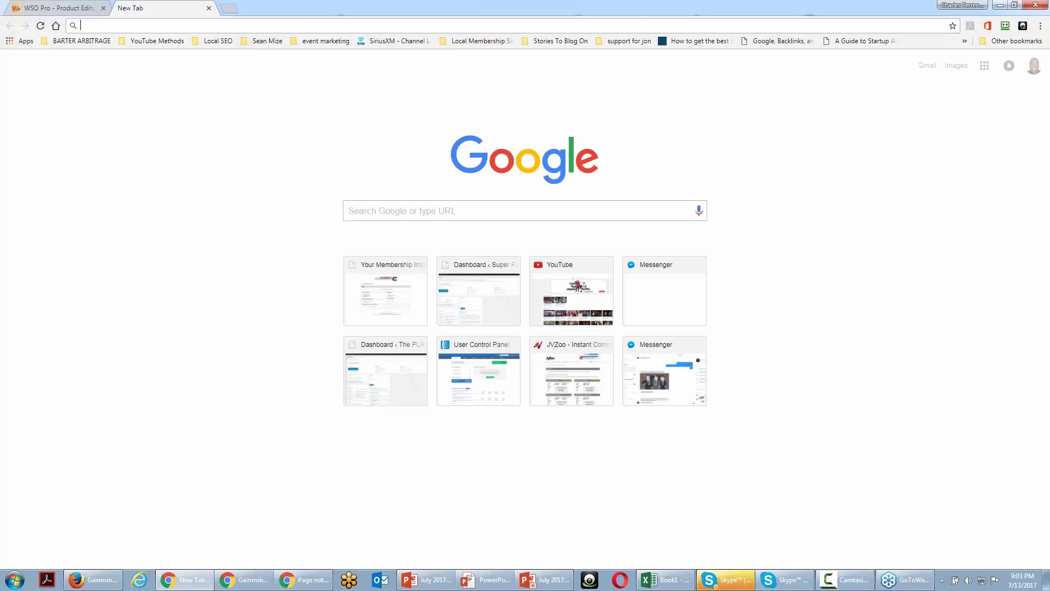
pyautogui.write('insta')
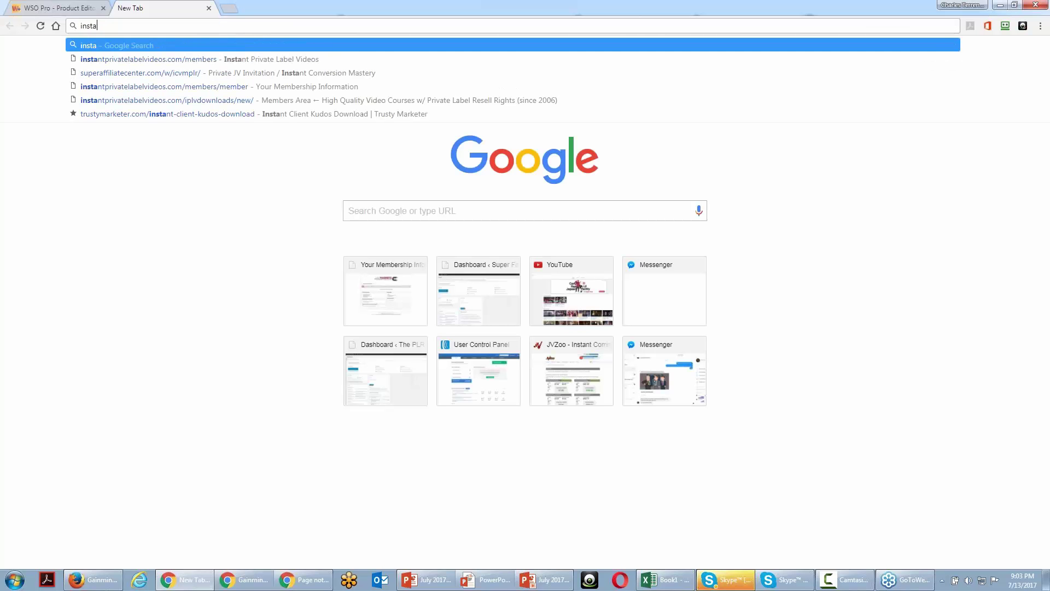
pyautogui.write('builder')
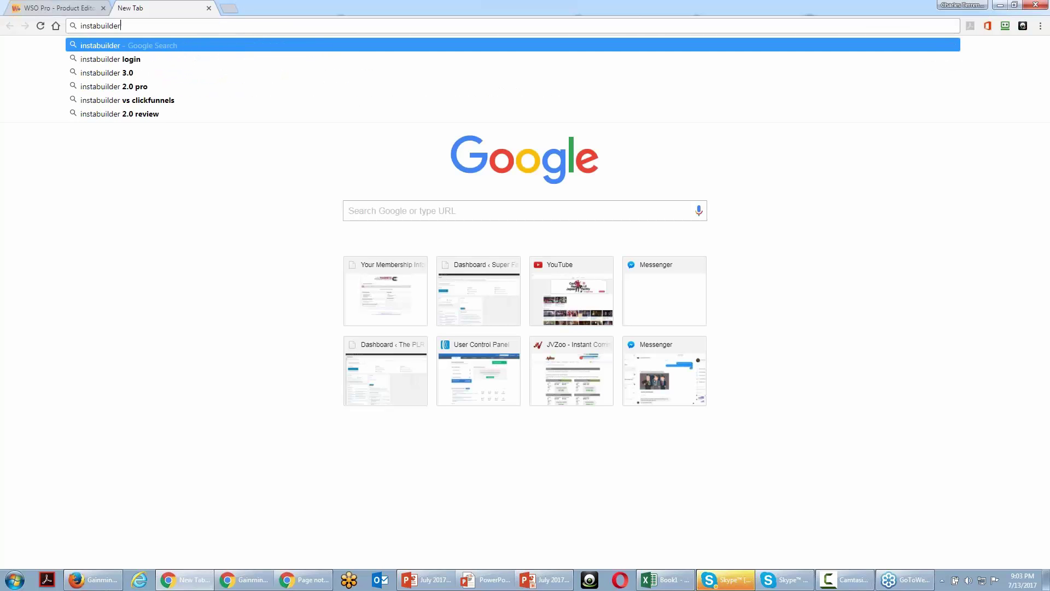
pyautogui.write(' warrior plu')
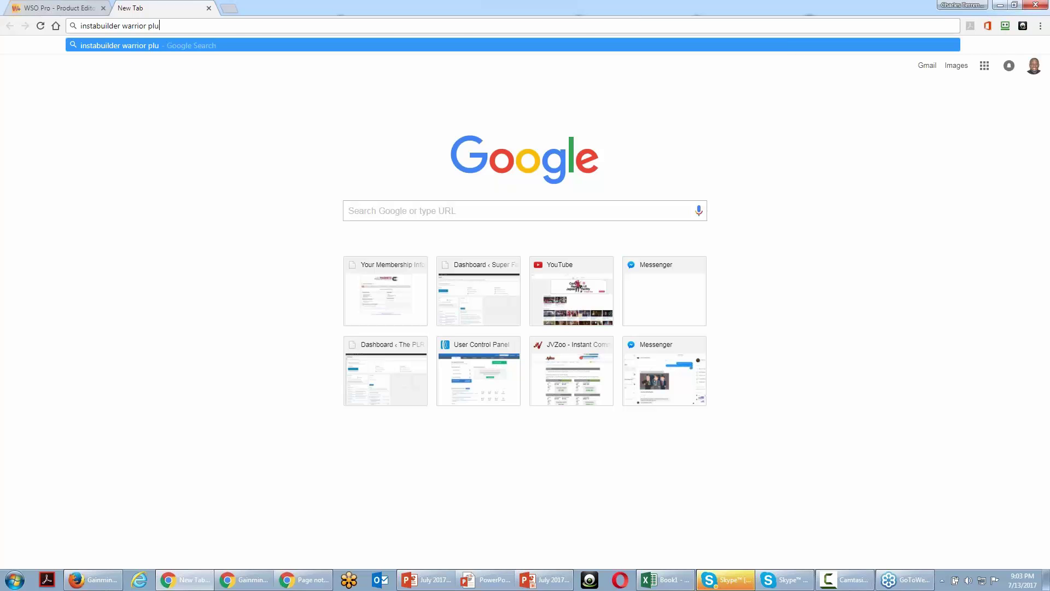
pyautogui.write('s')
pyautogui.press('Return')
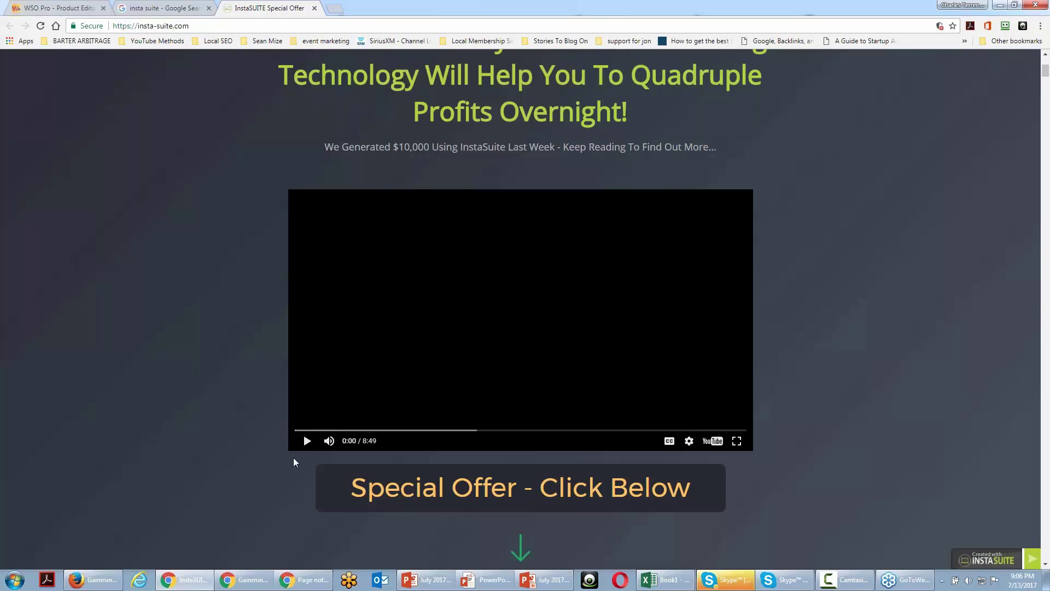
# - Close the InstaSUITE and Google tabs to return to the WSO Pro Product Editor
pyautogui.click(315, 9)
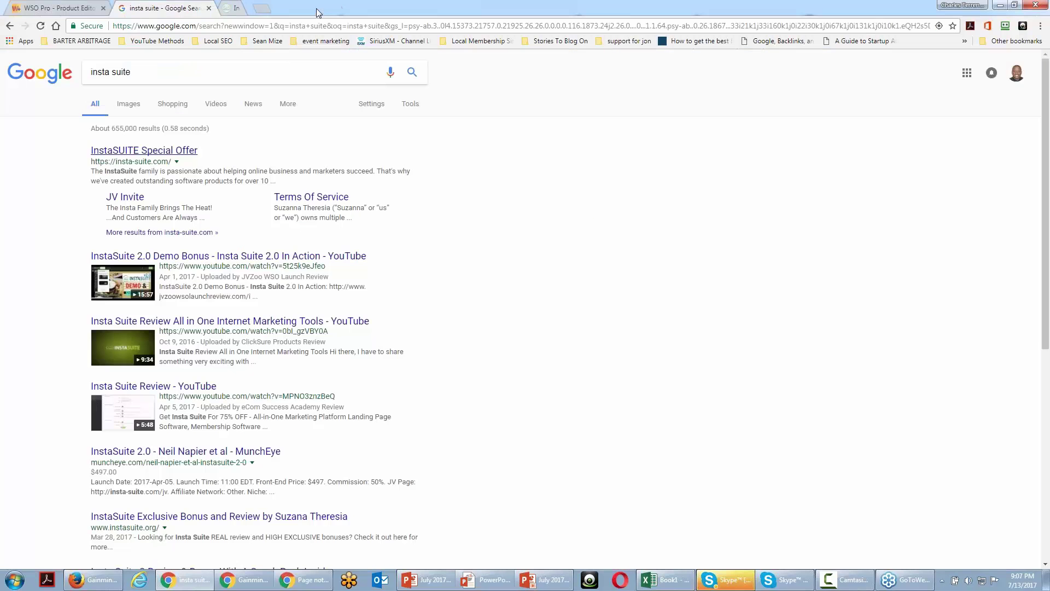
pyautogui.click(209, 9)
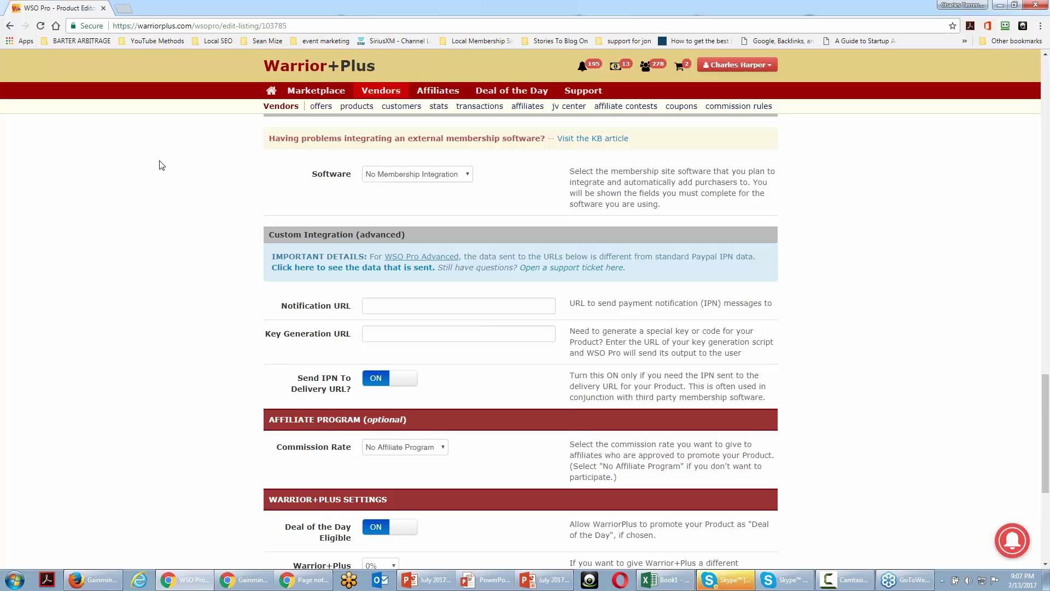
pyautogui.scroll(-3, 161, 165)
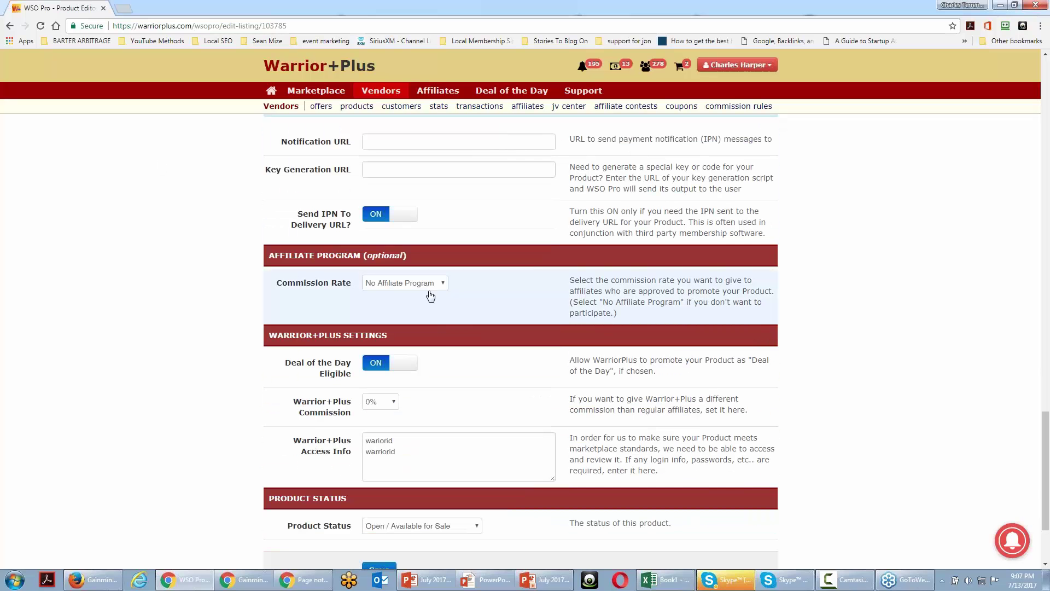
# - Set the product's affiliate Commission Rate to 50%
pyautogui.click(433, 292)
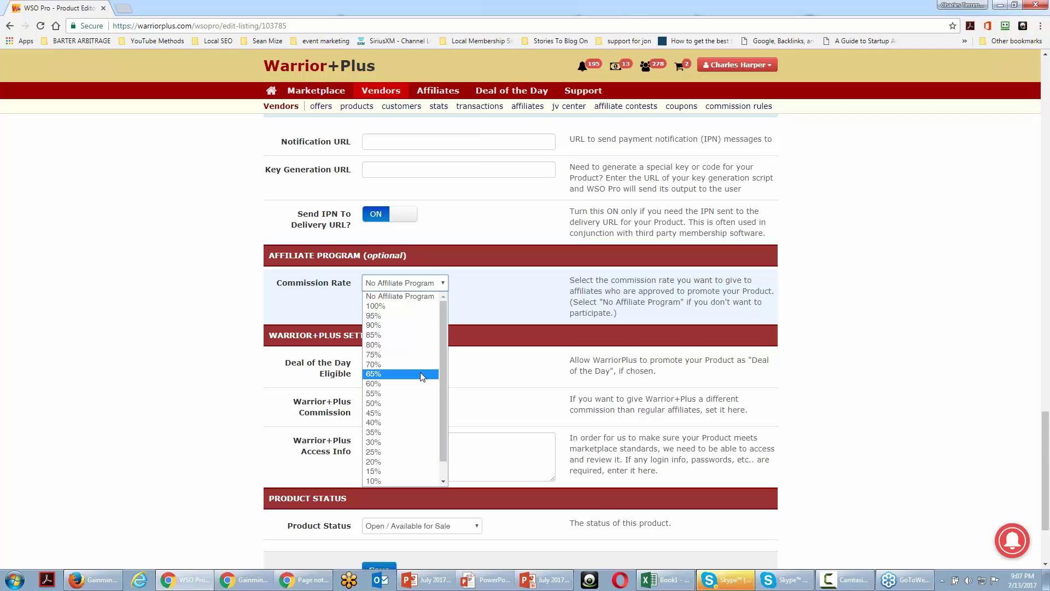
pyautogui.click(413, 403)
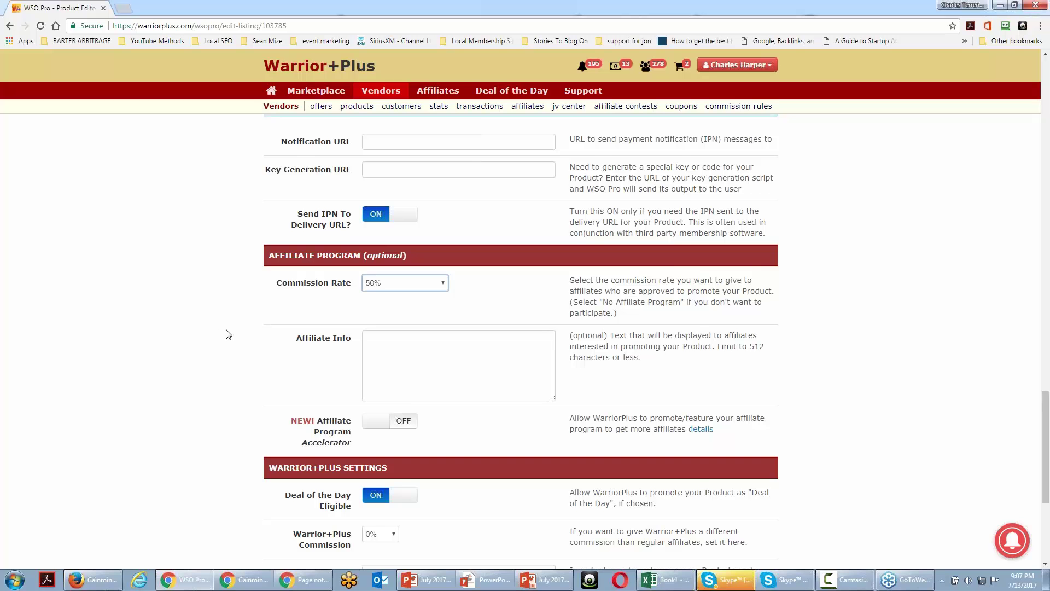
pyautogui.scroll(-2, 228, 335)
# - Click into Affiliate Info, then open The Product Launch Workshop offer from the offers section
pyautogui.click(392, 239)
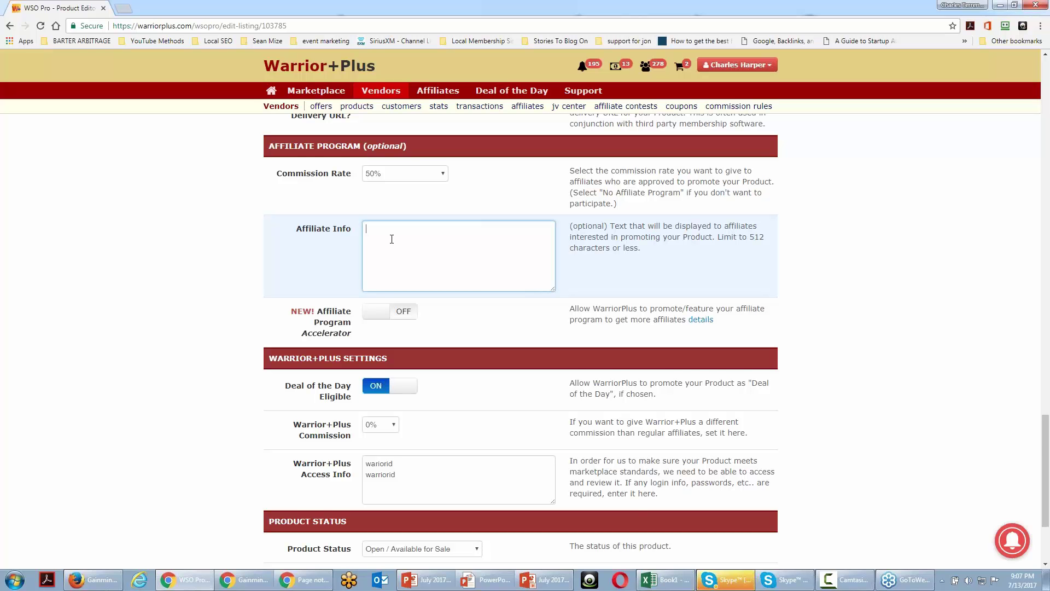
pyautogui.scroll(-3, 390, 246)
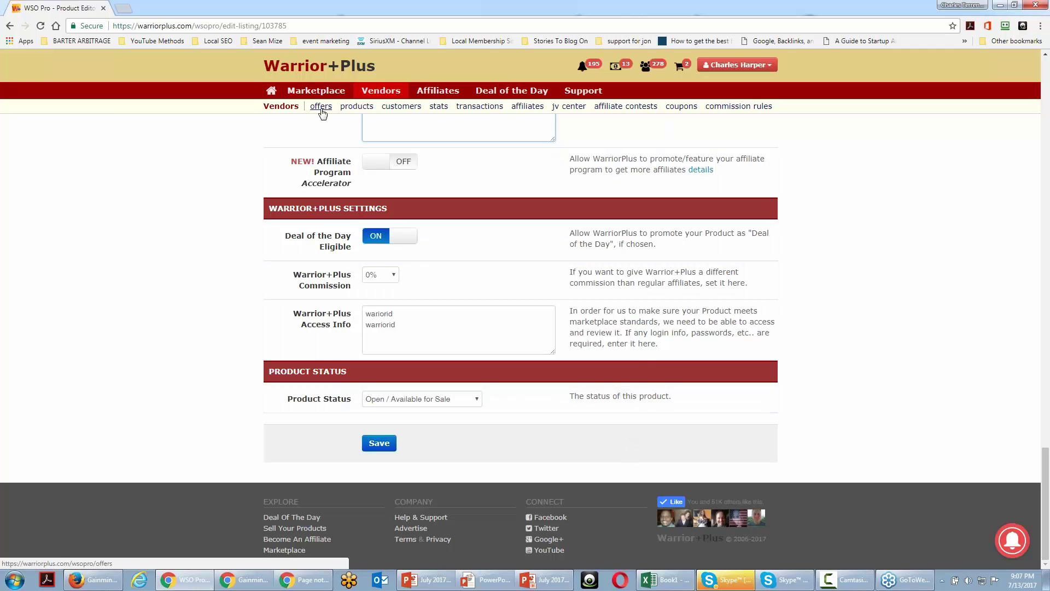
pyautogui.moveTo(344, 17); pyautogui.dragTo(0, 82)
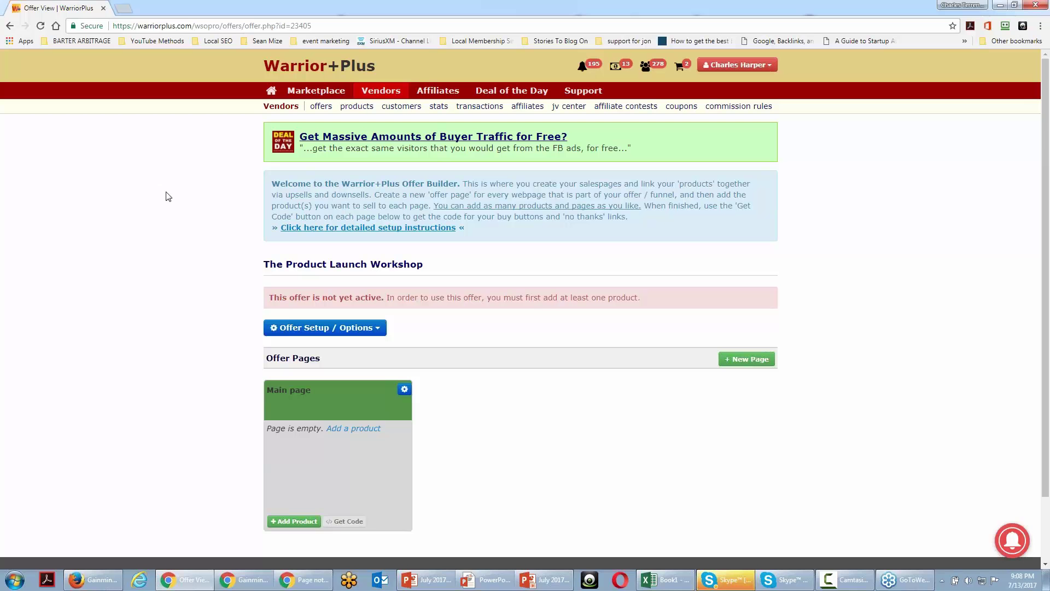
# - Add Advanced Minimalist Videos to the Main page at 100% affiliate commission and save
pyautogui.click(353, 429)
pyautogui.click(650, 162)
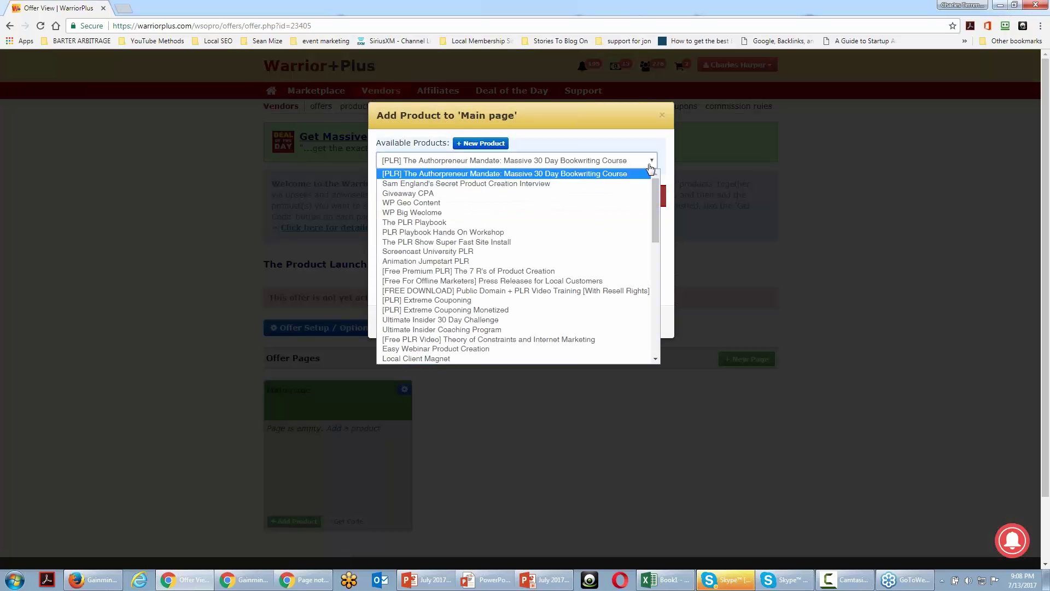
pyautogui.moveTo(651, 189); pyautogui.dragTo(655, 272)
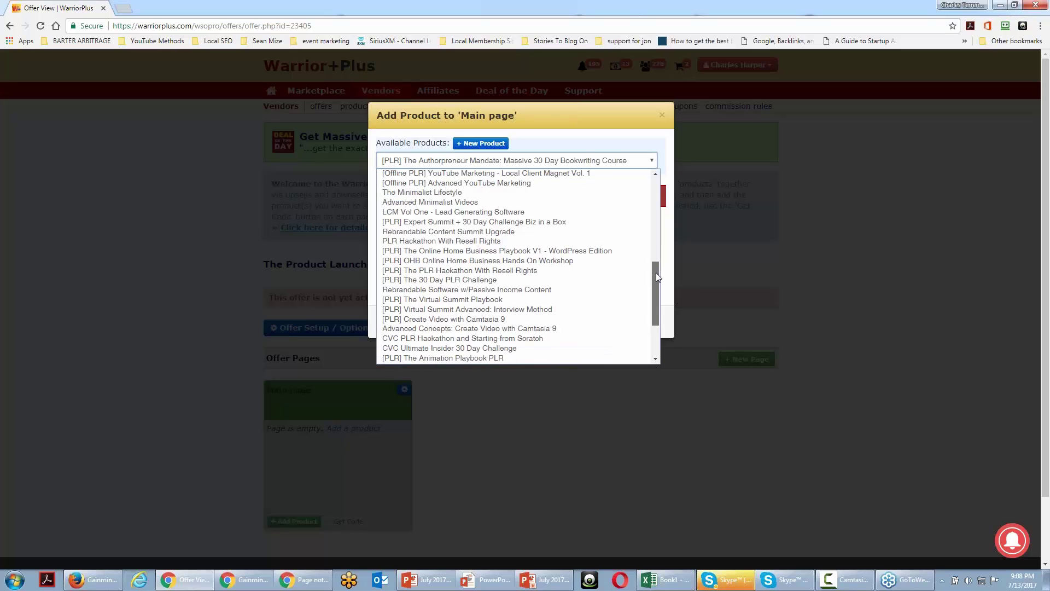
pyautogui.click(600, 204)
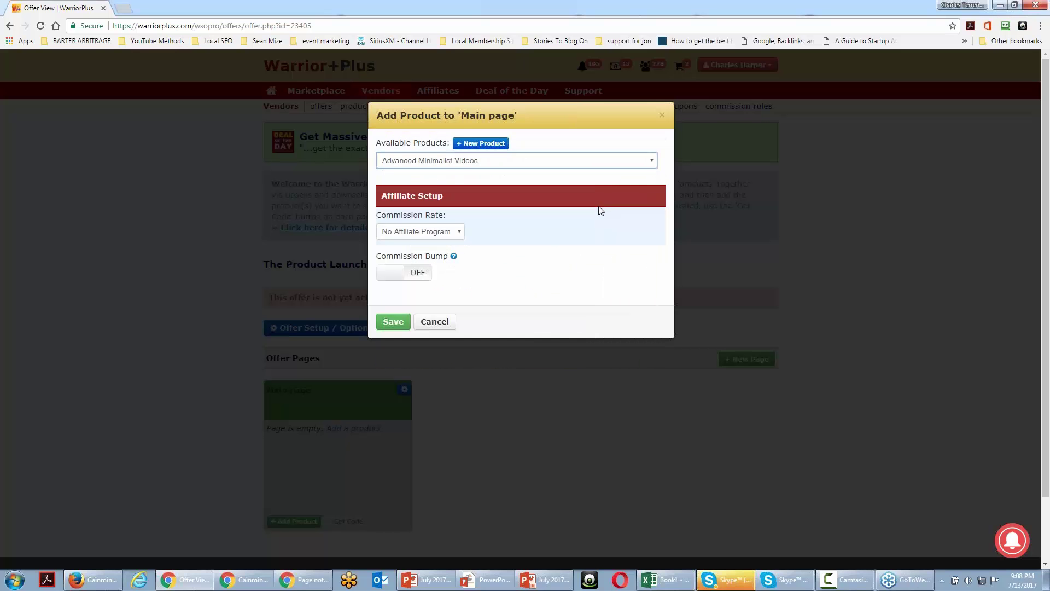
pyautogui.click(461, 234)
pyautogui.click(442, 253)
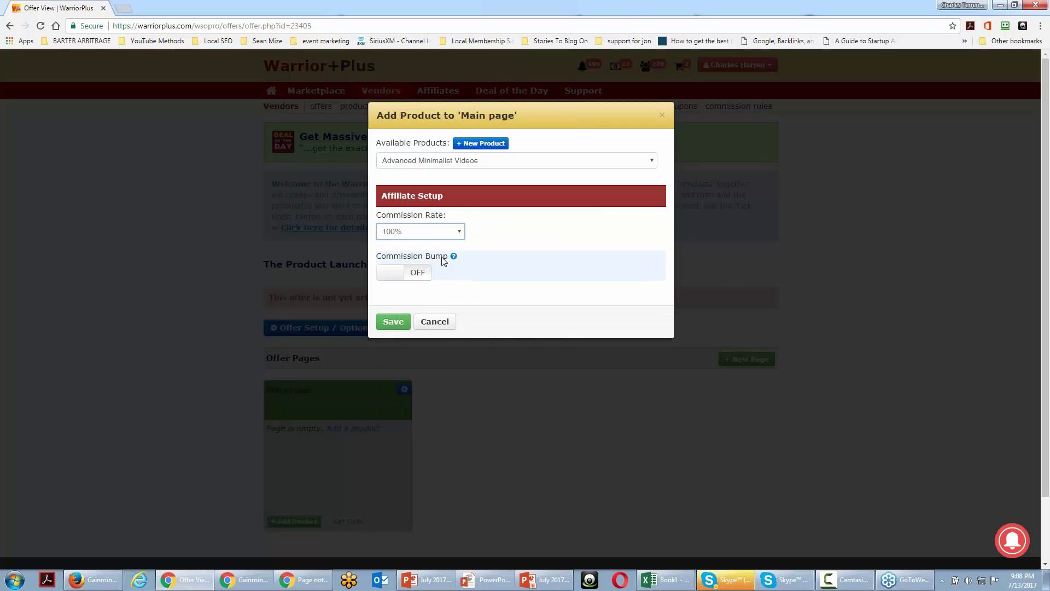
pyautogui.click(392, 324)
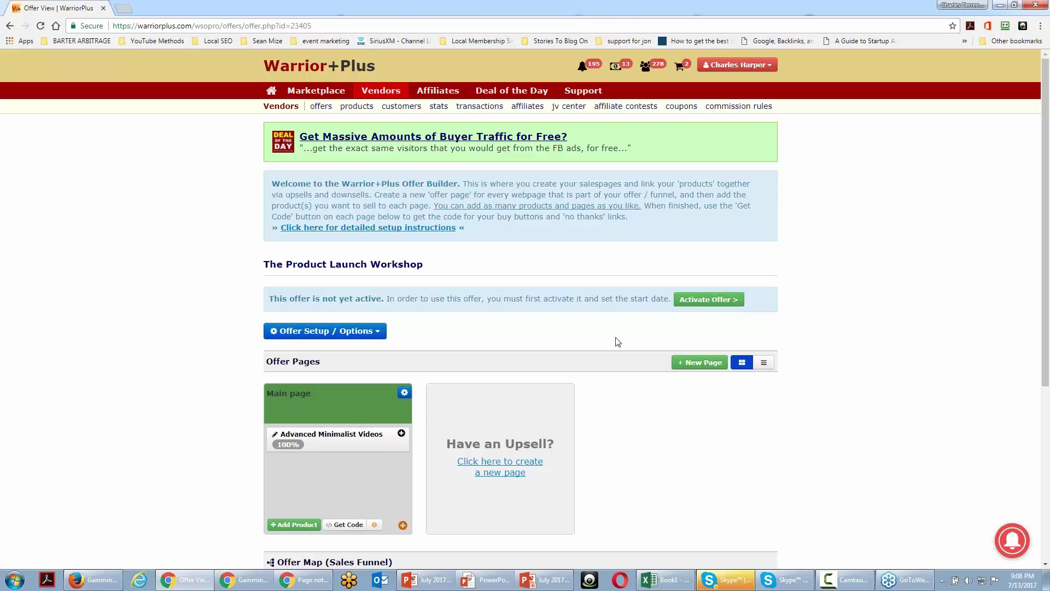
pyautogui.click(507, 465)
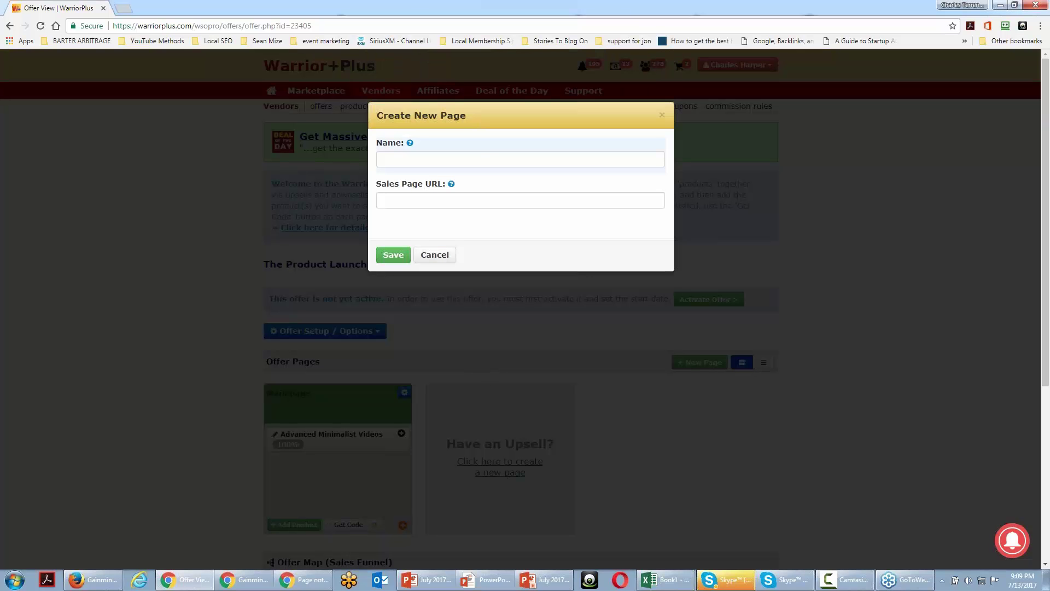
pyautogui.click(488, 161)
pyautogui.write('Advanced')
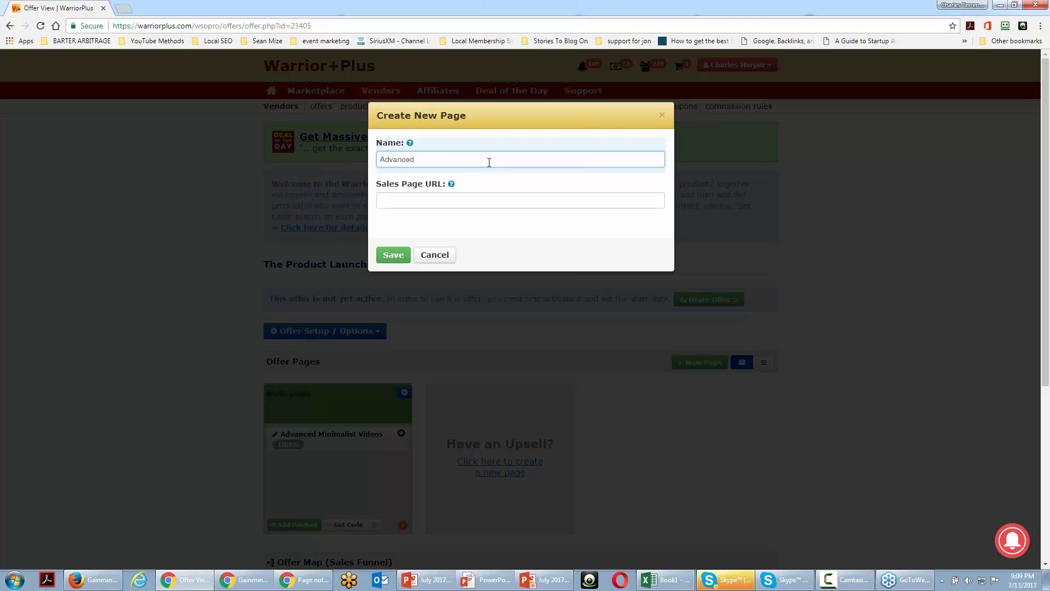
pyautogui.write('Product Launch')
pyautogui.click(418, 204)
pyautogui.write('http')
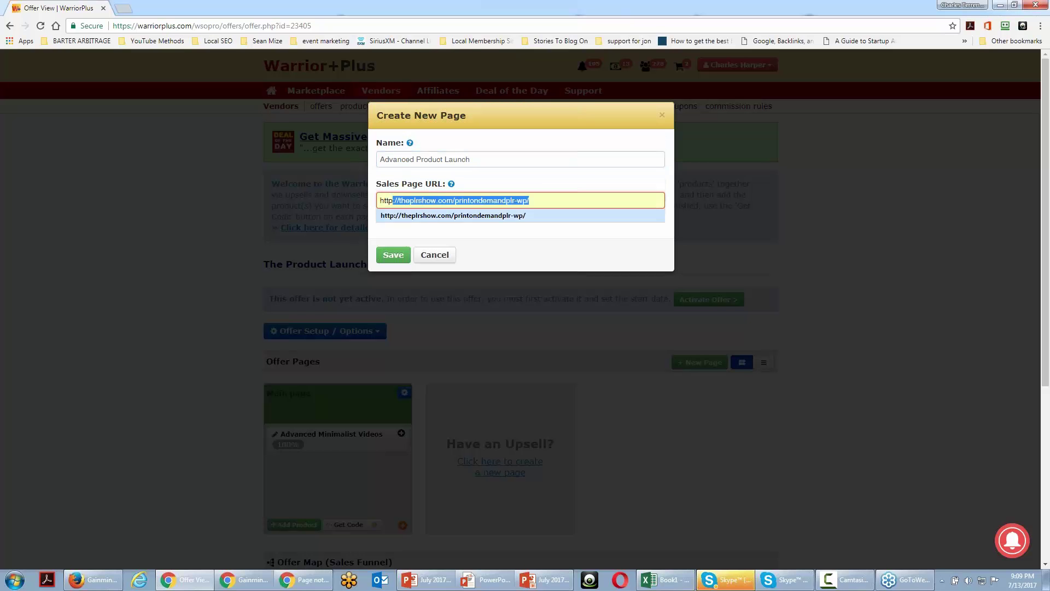
pyautogui.click(432, 215)
pyautogui.press('BackSpace')
pyautogui.press('BackSpace')
pyautogui.press('BackSpace')
pyautogui.press('BackSpace')
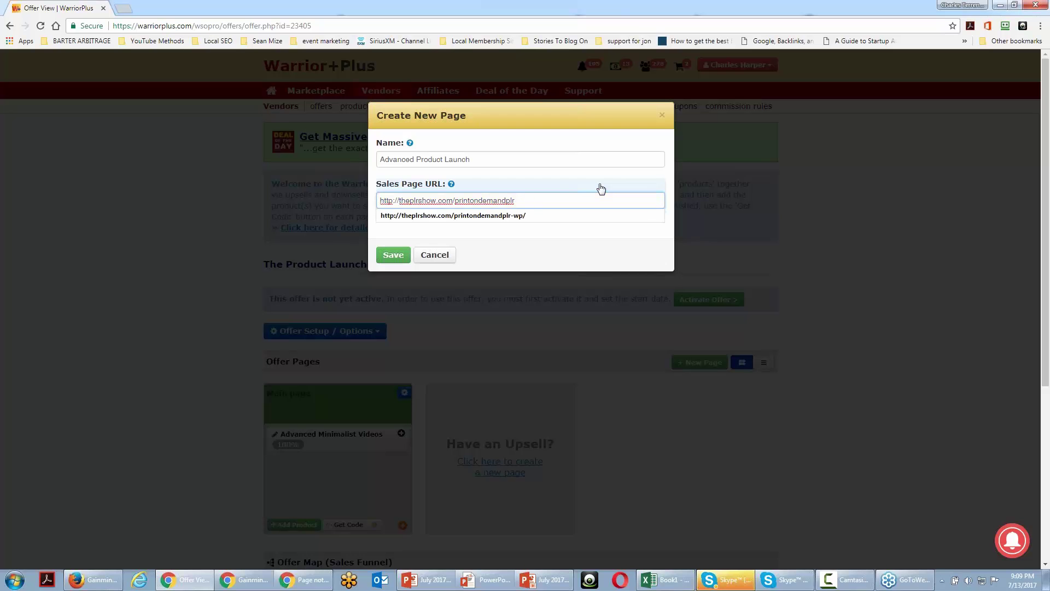
pyautogui.press('Tab')
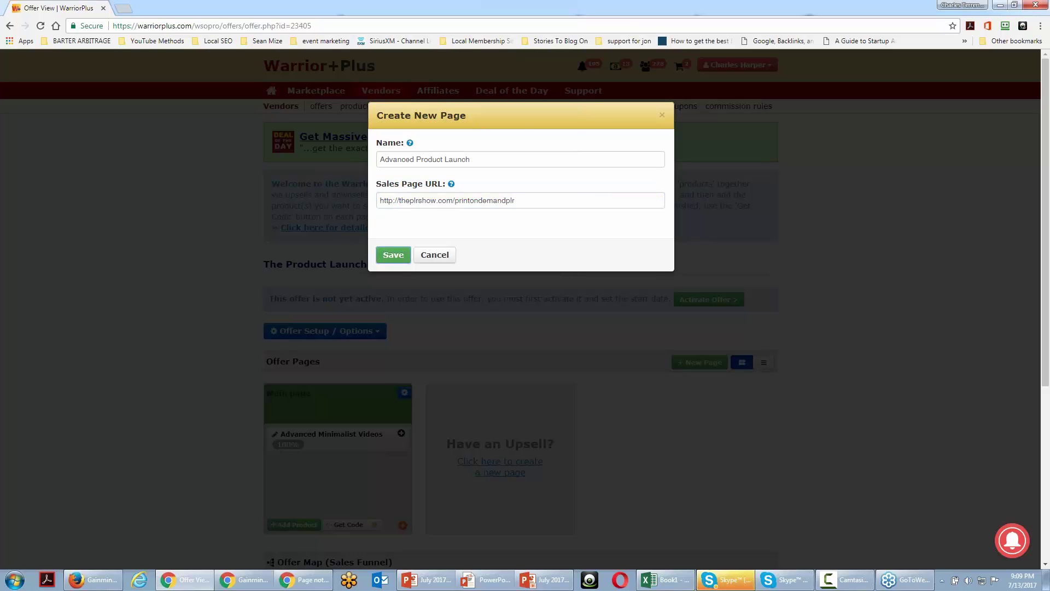
# - Save the new page and add The Minimalist Lifestyle to it at 50% commission
pyautogui.press('Return')
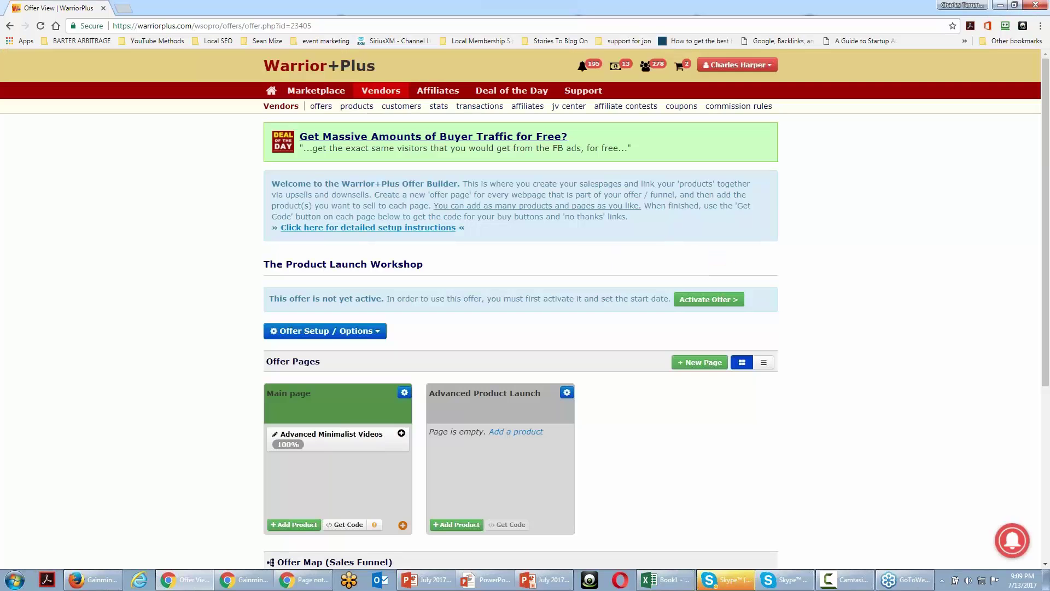
pyautogui.scroll(-1, 628, 422)
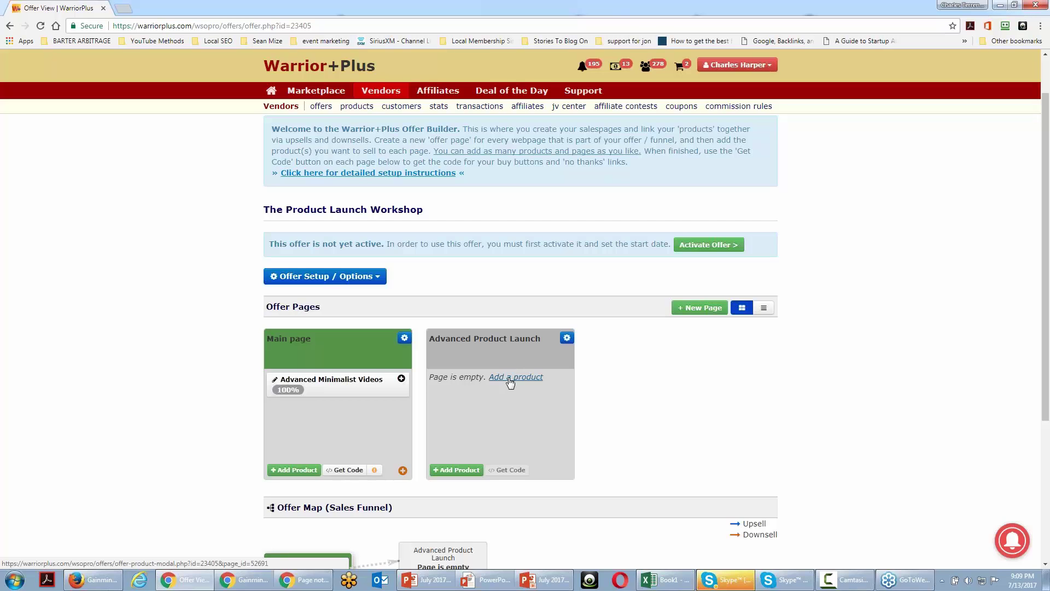
pyautogui.click(510, 382)
pyautogui.click(640, 160)
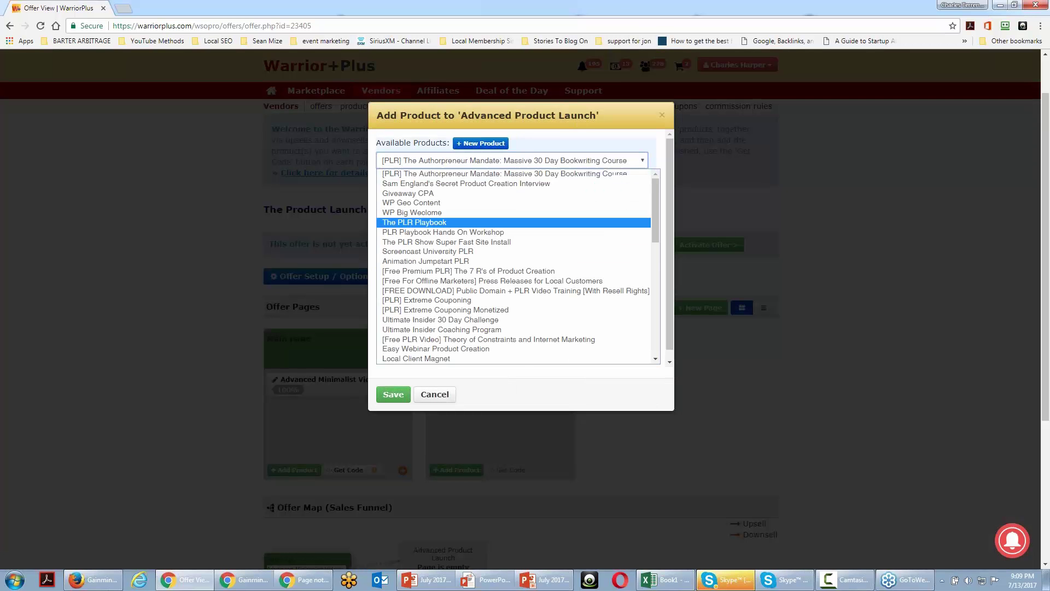
pyautogui.scroll(-10, 595, 260)
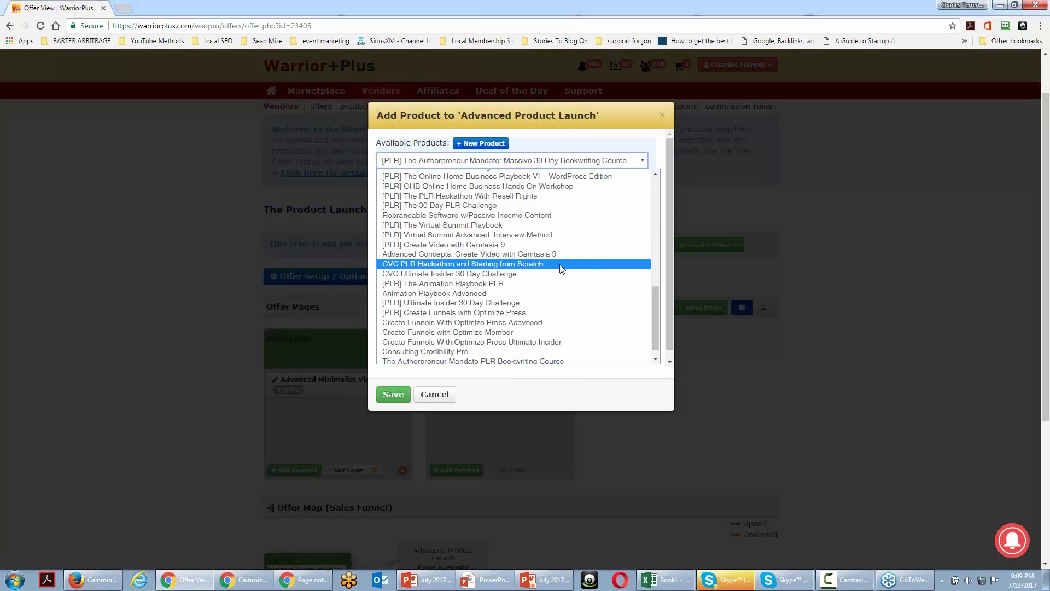
pyautogui.scroll(3, 556, 270)
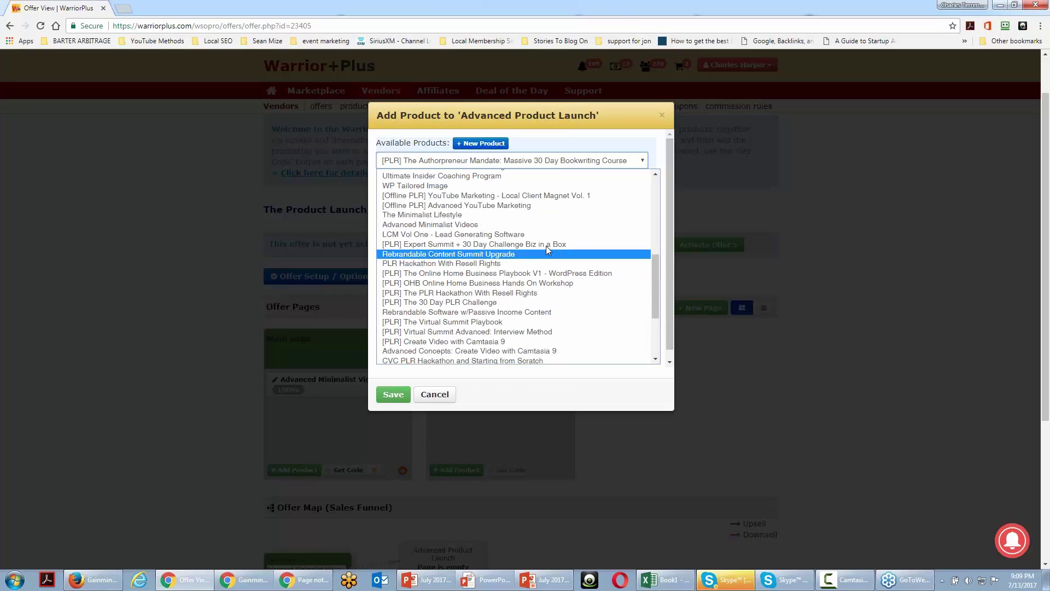
pyautogui.click(546, 215)
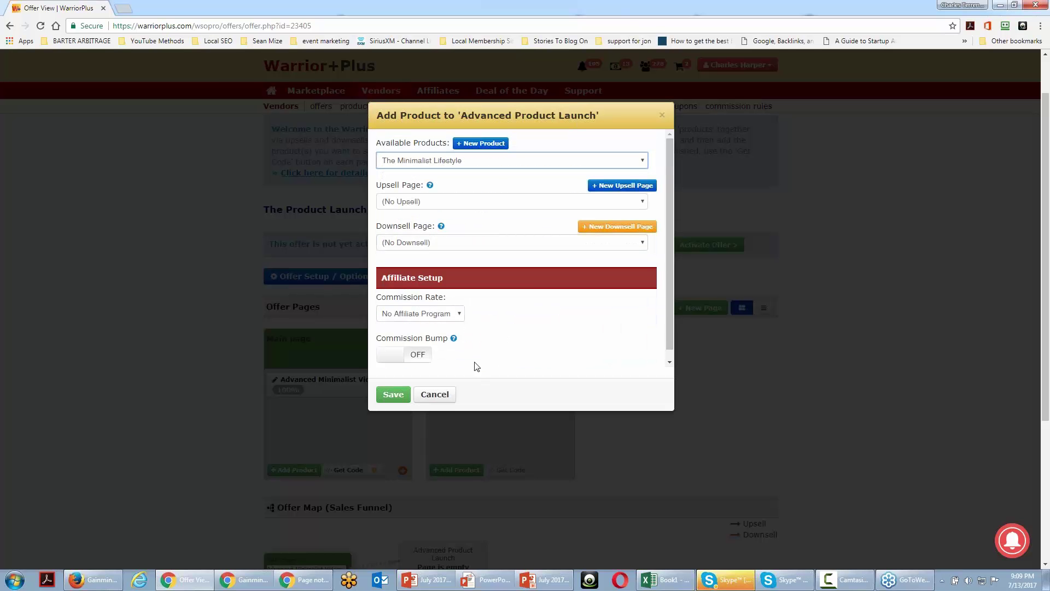
pyautogui.click(457, 316)
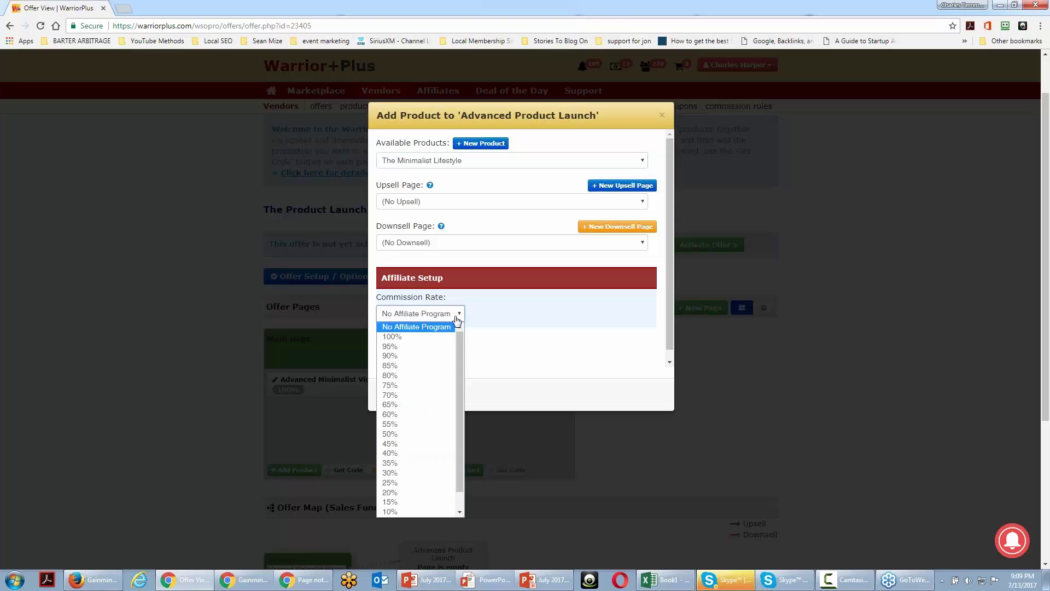
pyautogui.click(402, 434)
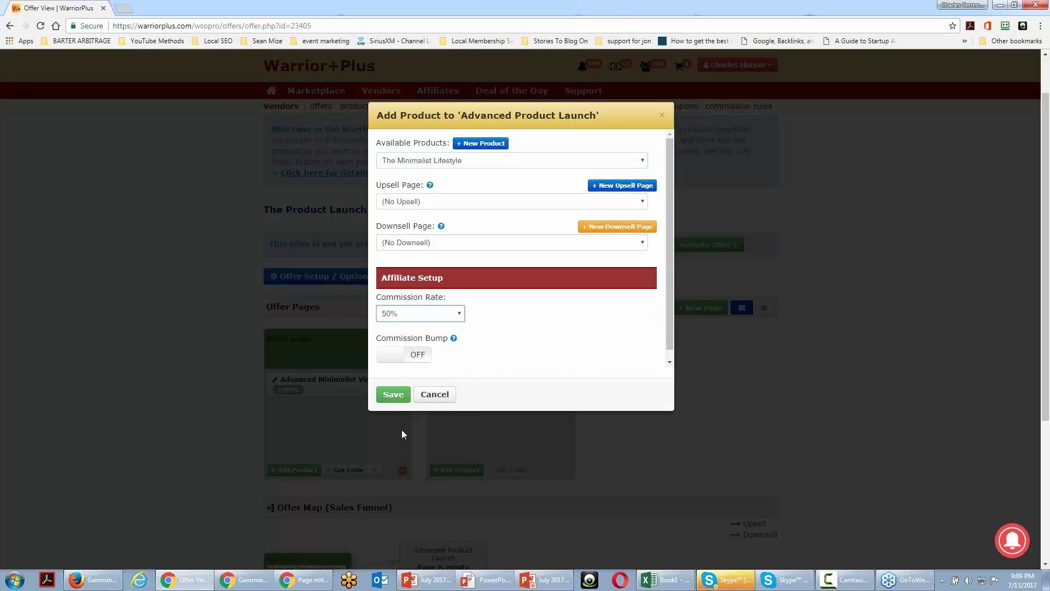
pyautogui.click(394, 395)
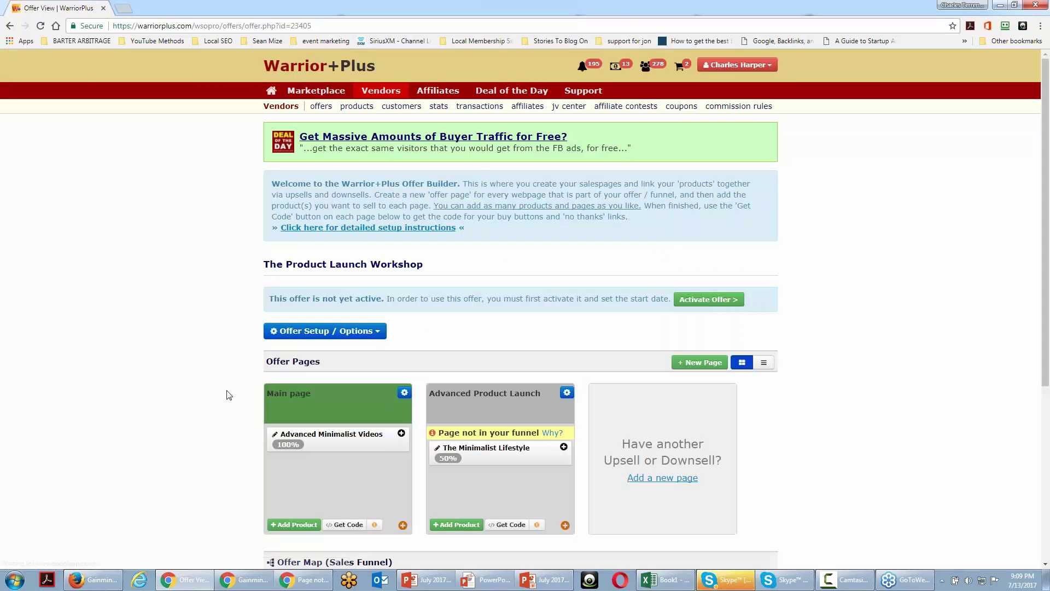
# - Scroll down to the Offer Pages and the Main page's Advanced Minimalist Videos product
pyautogui.scroll(-1, 229, 395)
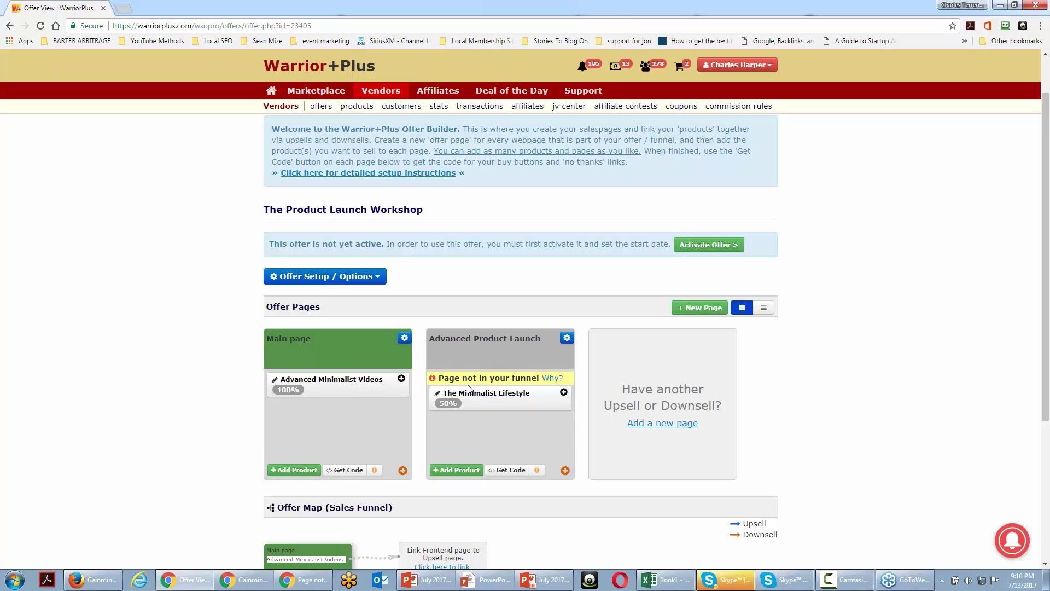
pyautogui.scroll(-2, 464, 387)
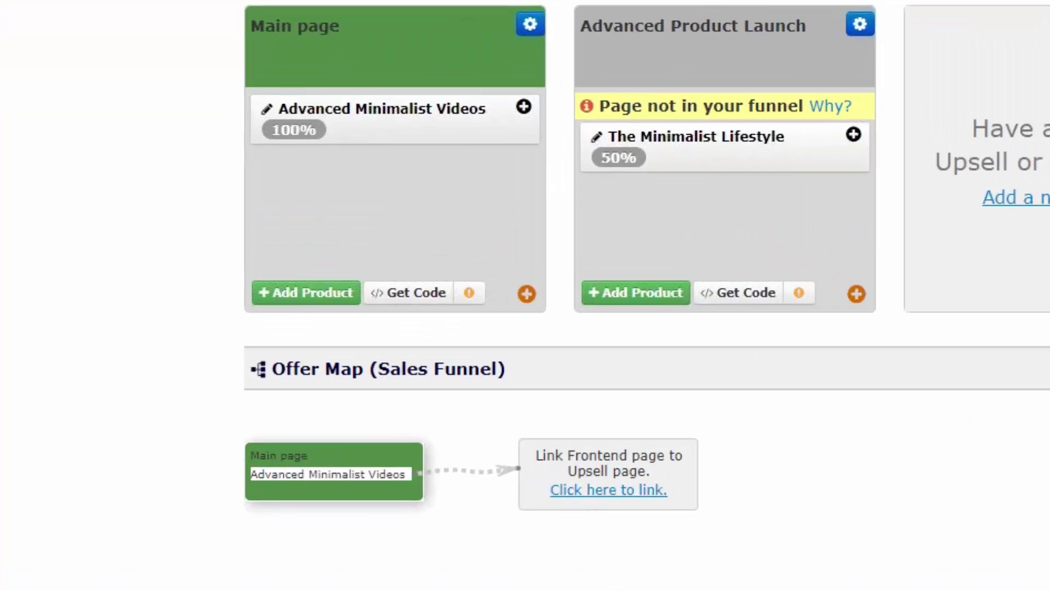
# - Make Advanced Product Launch the upsell page for Advanced Minimalist Videos and check the Offer Map
pyautogui.click(523, 107)
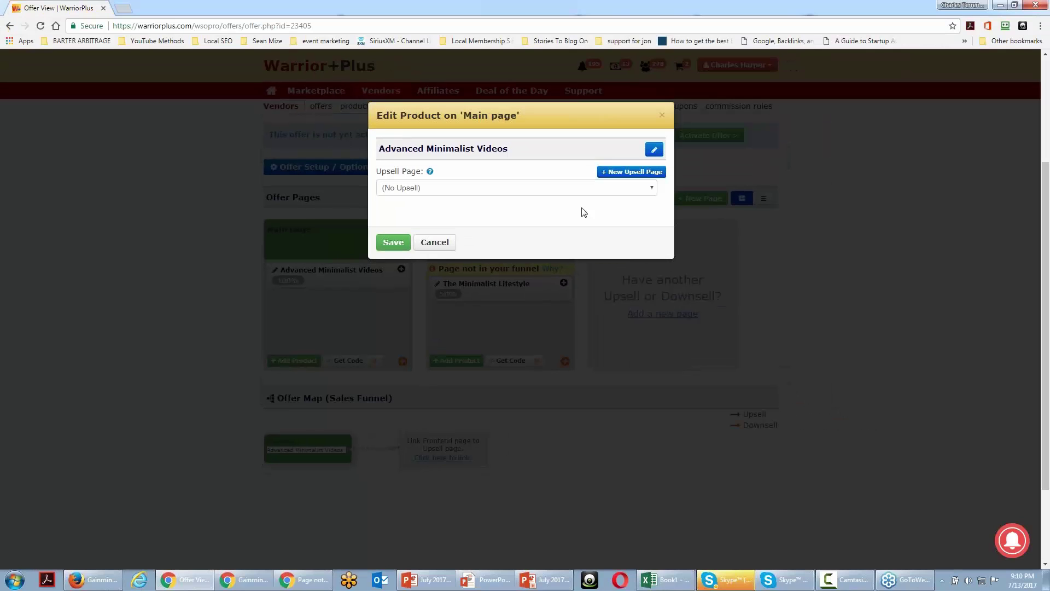
pyautogui.click(613, 189)
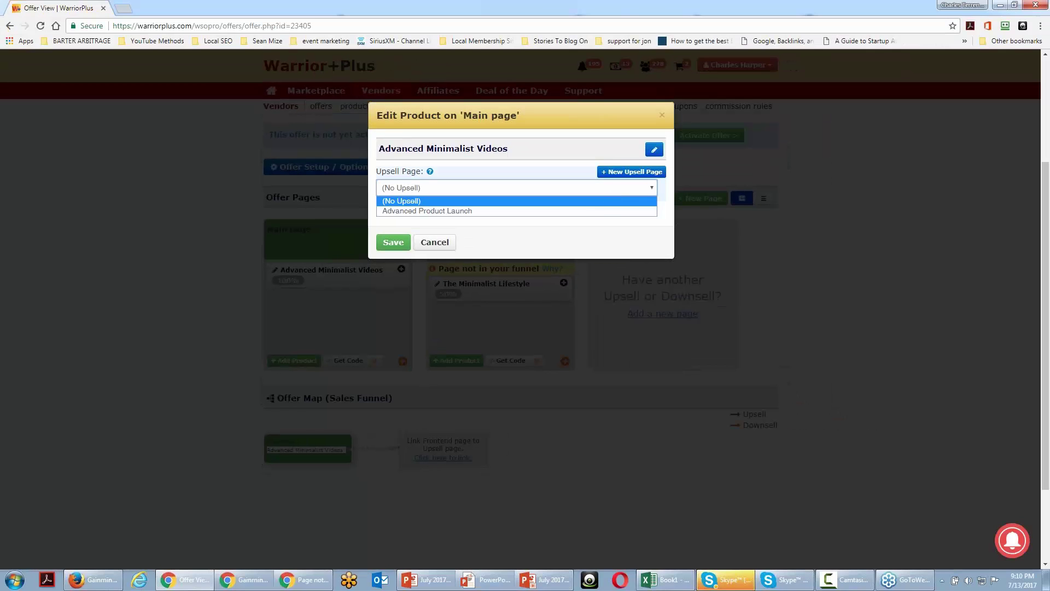
pyautogui.click(595, 210)
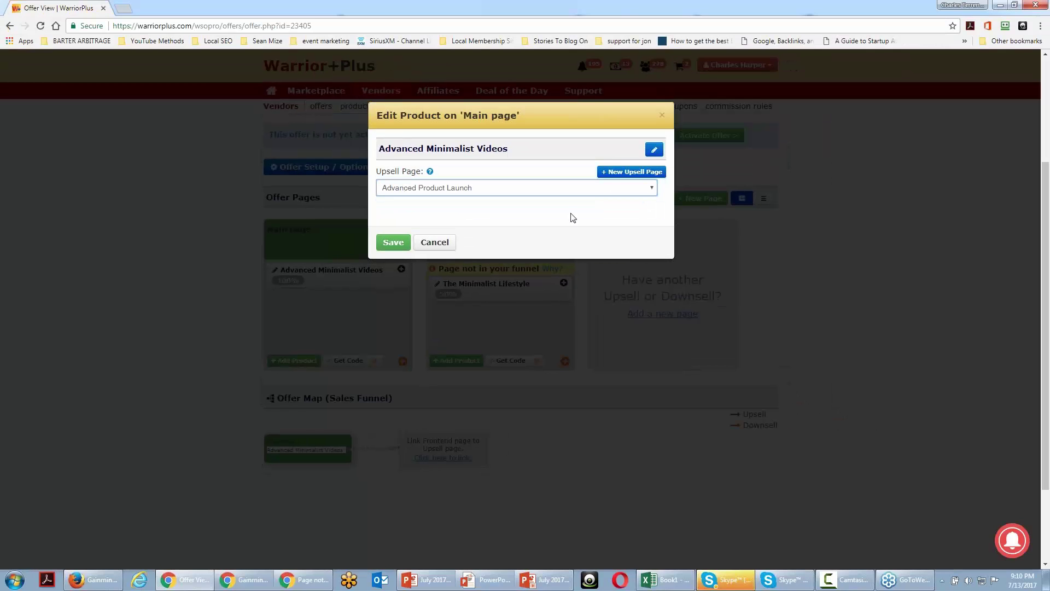
pyautogui.click(393, 243)
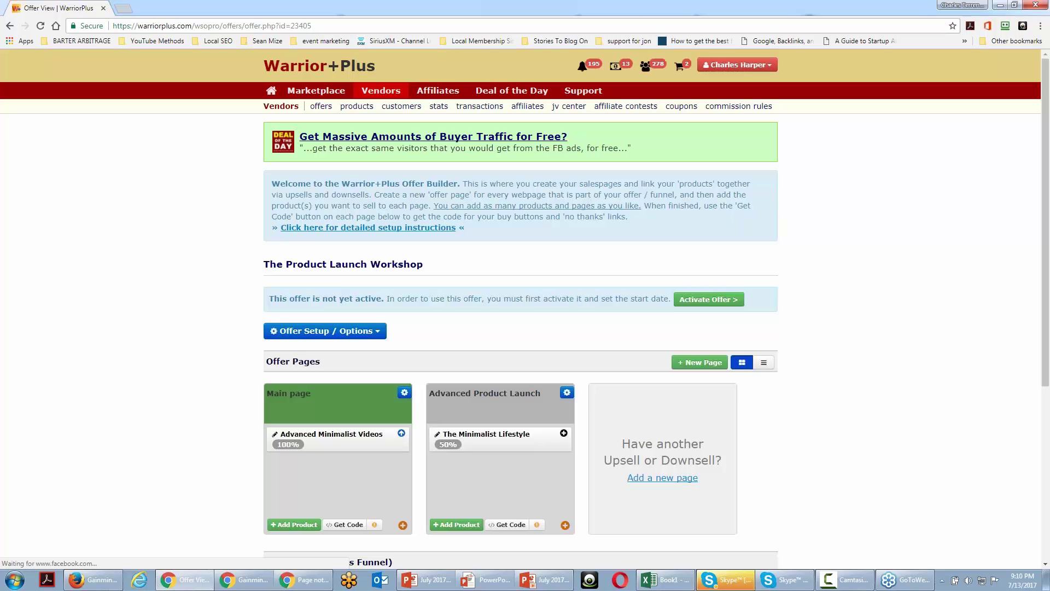
pyautogui.scroll(-3, 350, 273)
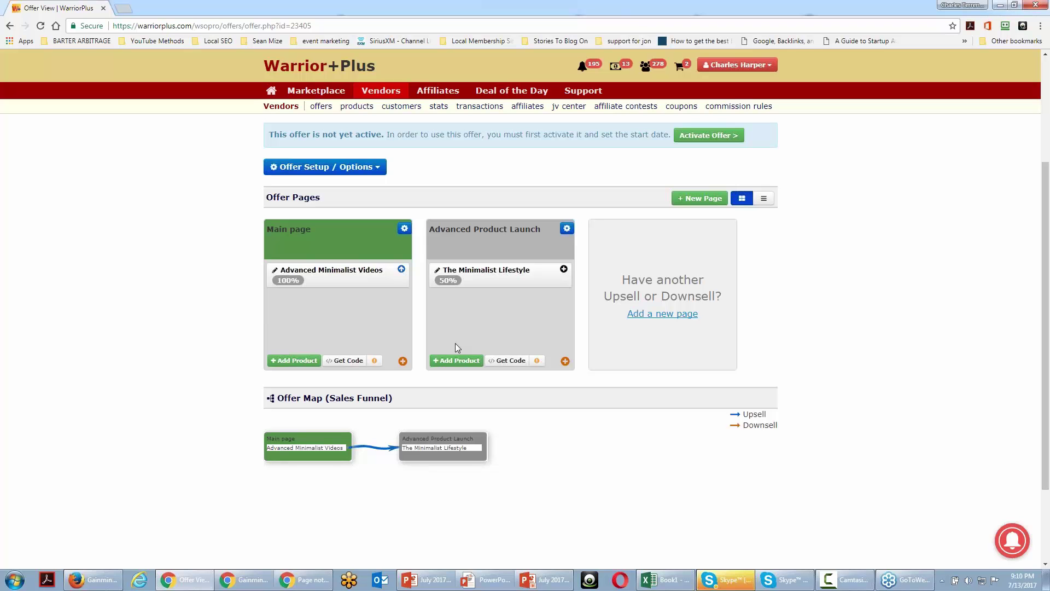
pyautogui.scroll(1, 455, 348)
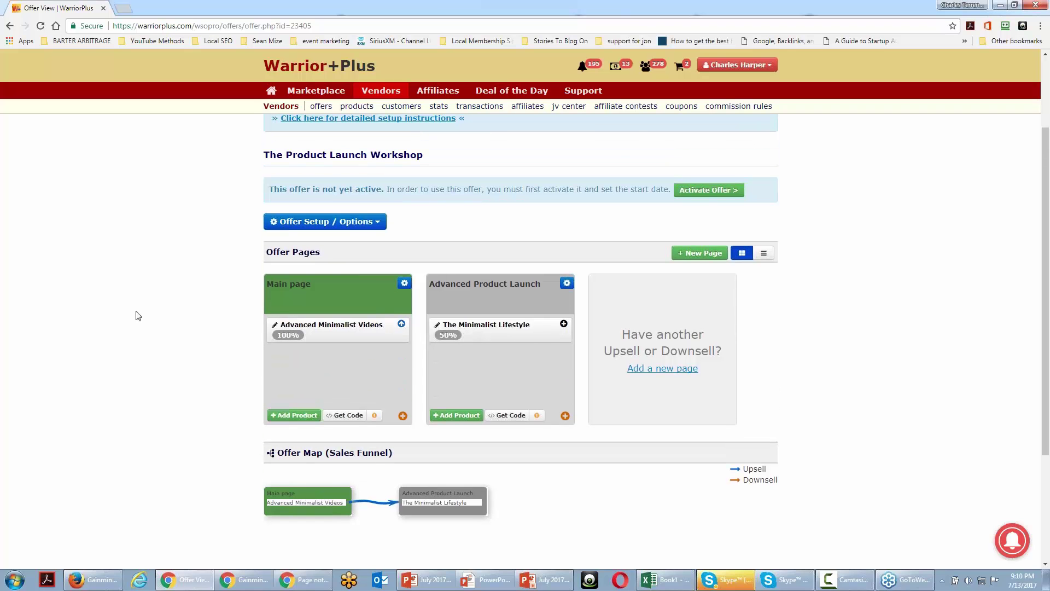
# - Schedule the offer to activate on 07/28/2017 at 09 AM and close the confirmation
pyautogui.click(696, 198)
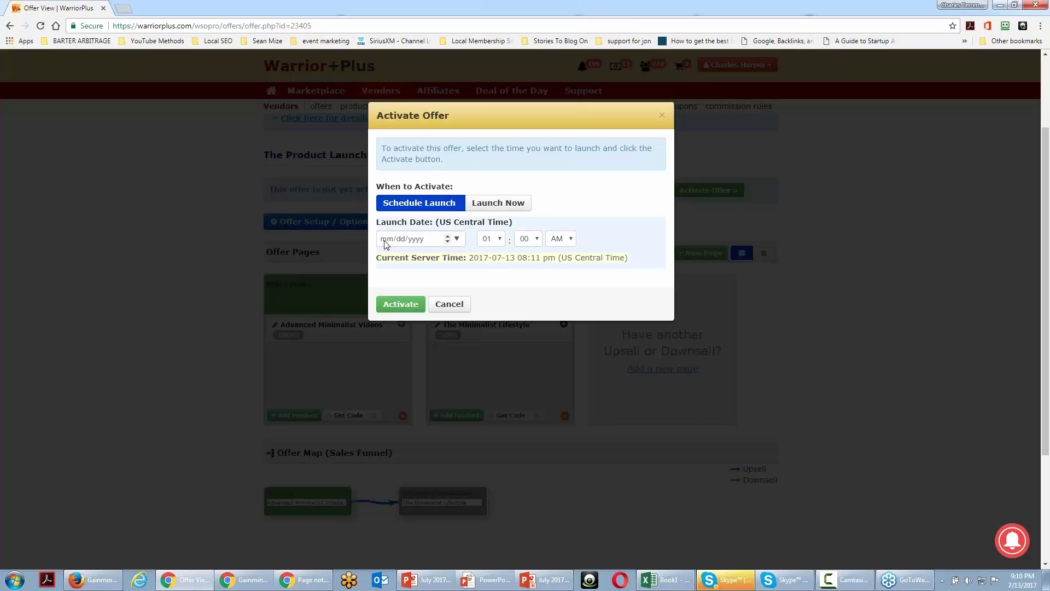
pyautogui.click(385, 241)
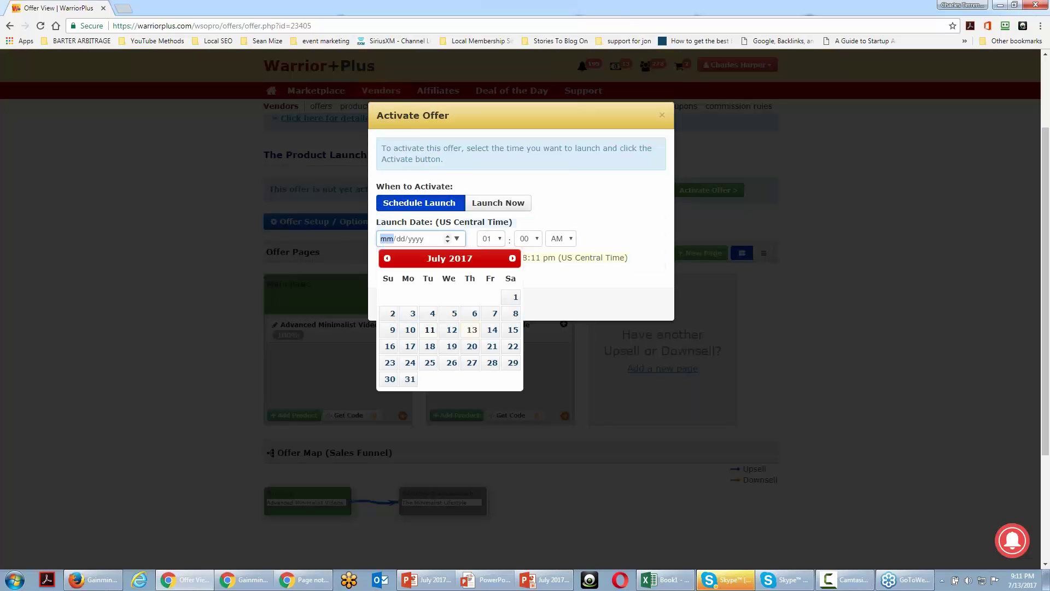
pyautogui.click(489, 362)
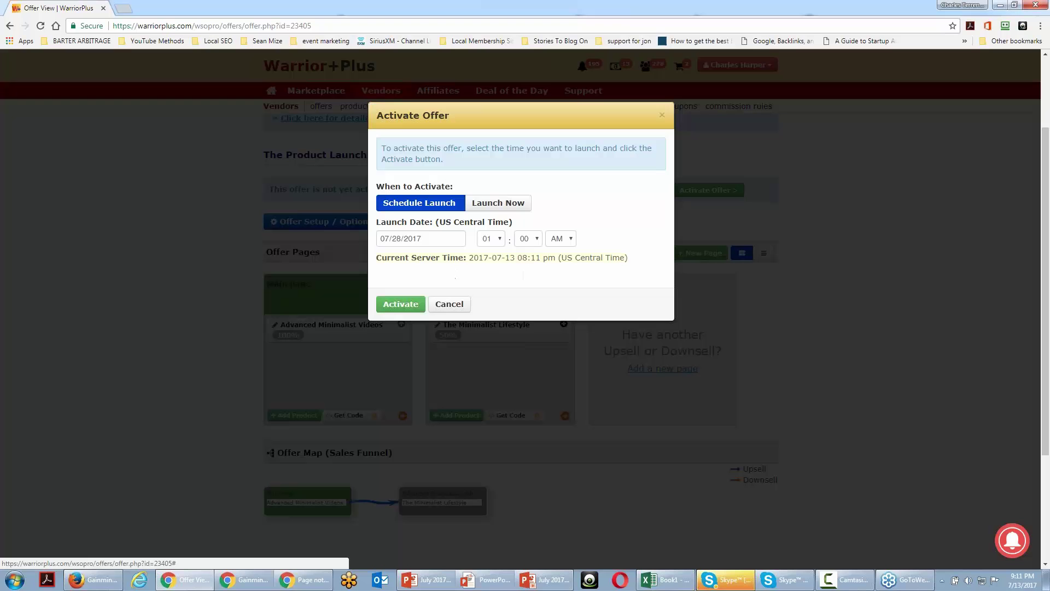
pyautogui.click(503, 239)
pyautogui.click(485, 327)
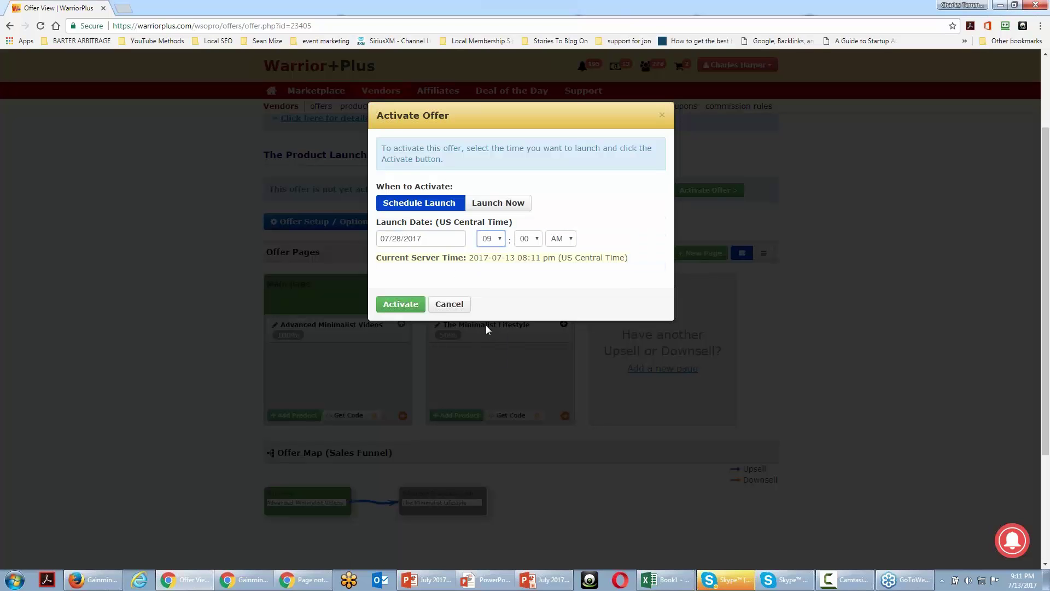
pyautogui.click(403, 304)
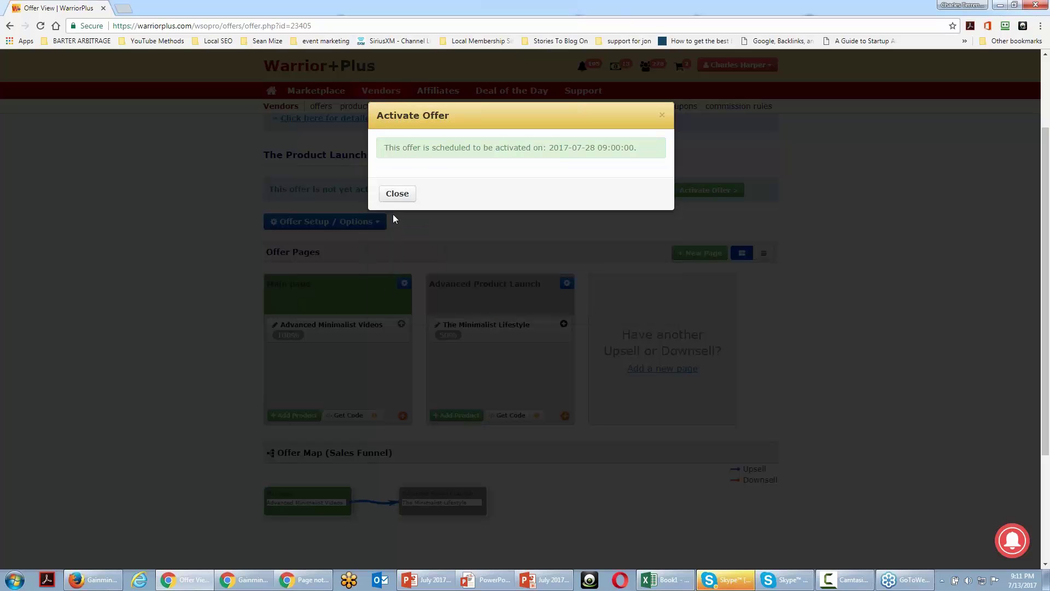
pyautogui.click(397, 194)
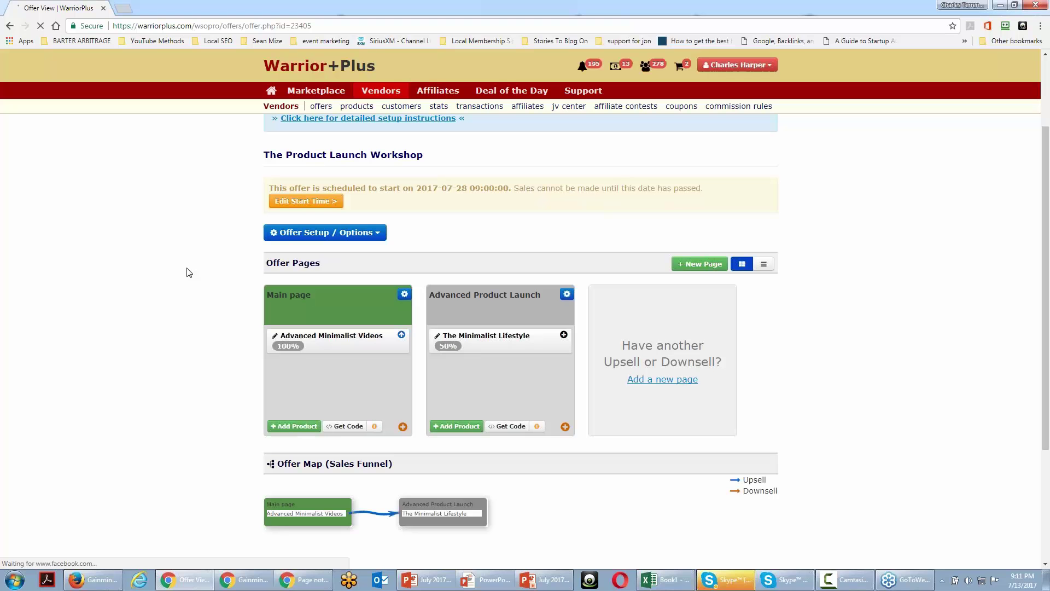